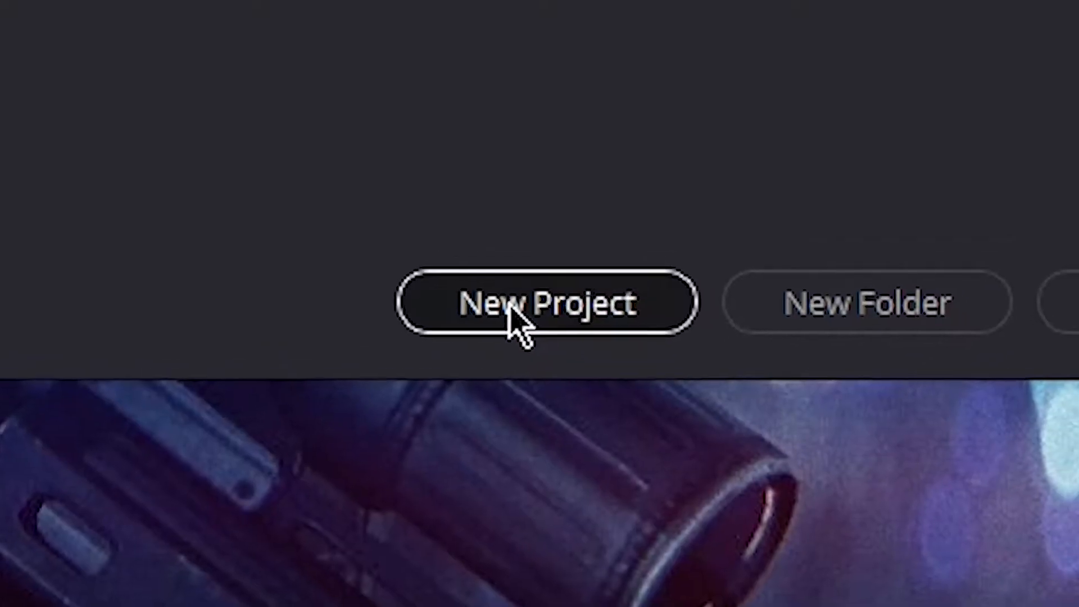
Step: Create a new project named "minecraft gameplay" and open its Edit page
{"action": "left_click", "coordinate": [647, 514]}
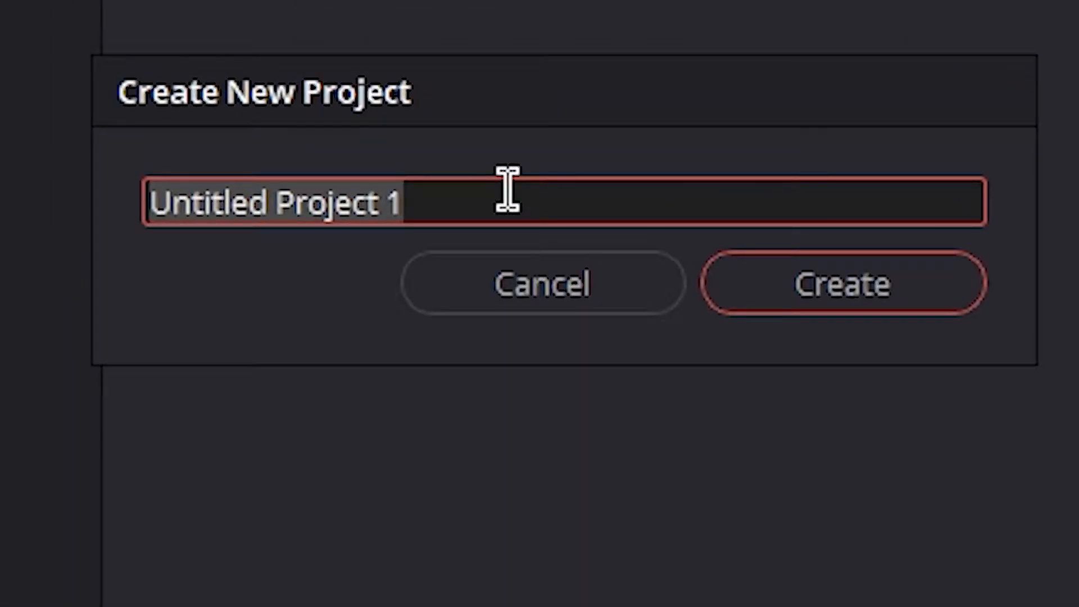
{"action": "type", "text": "minecraft gamep"}
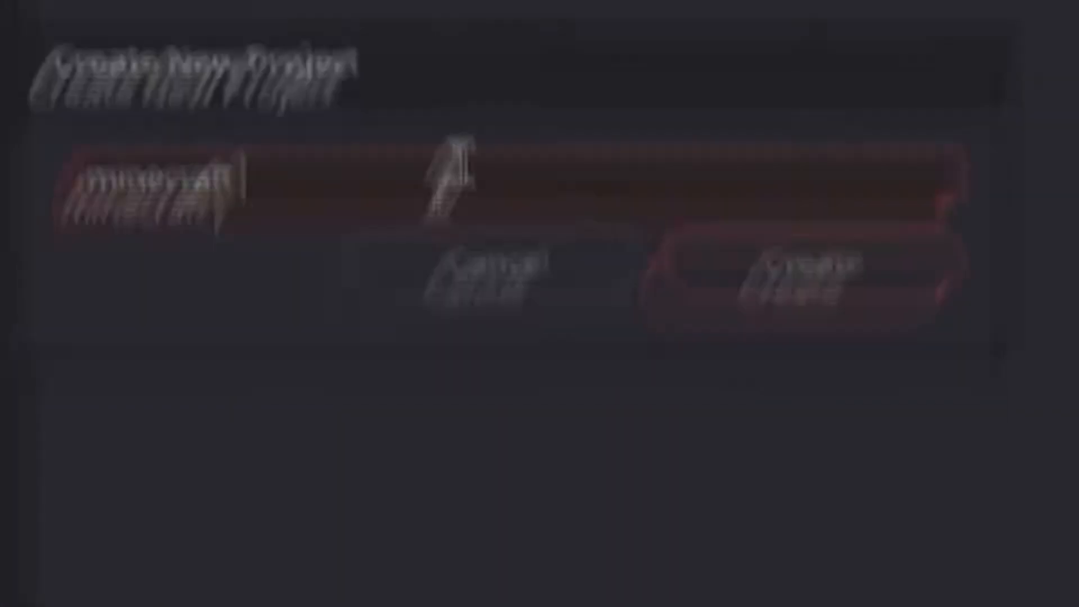
{"action": "type", "text": "lay"}
{"action": "key", "text": "Return"}
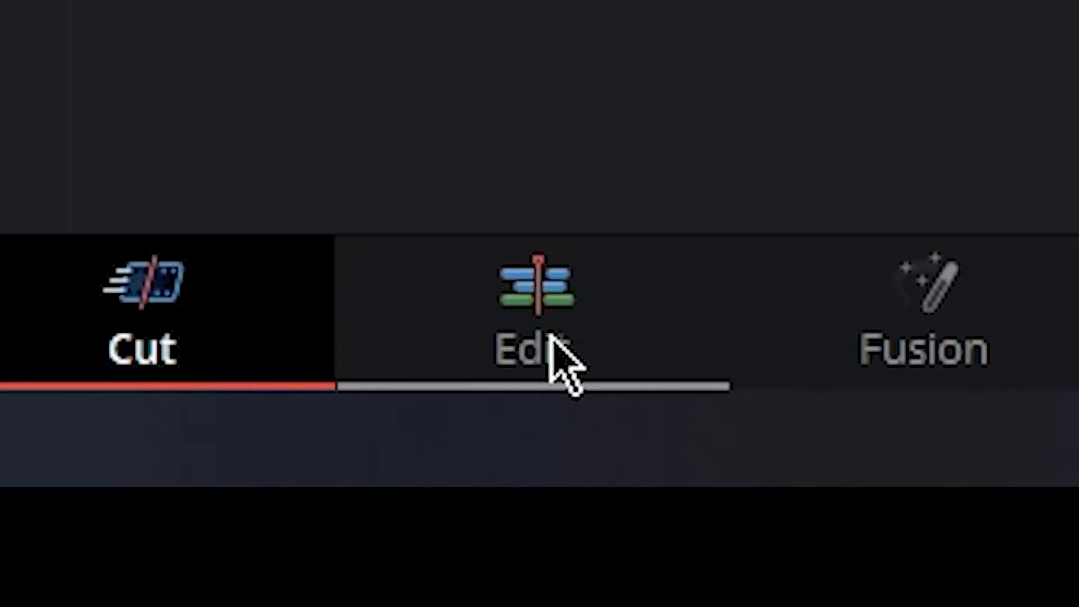
{"action": "left_click", "coordinate": [561, 339]}
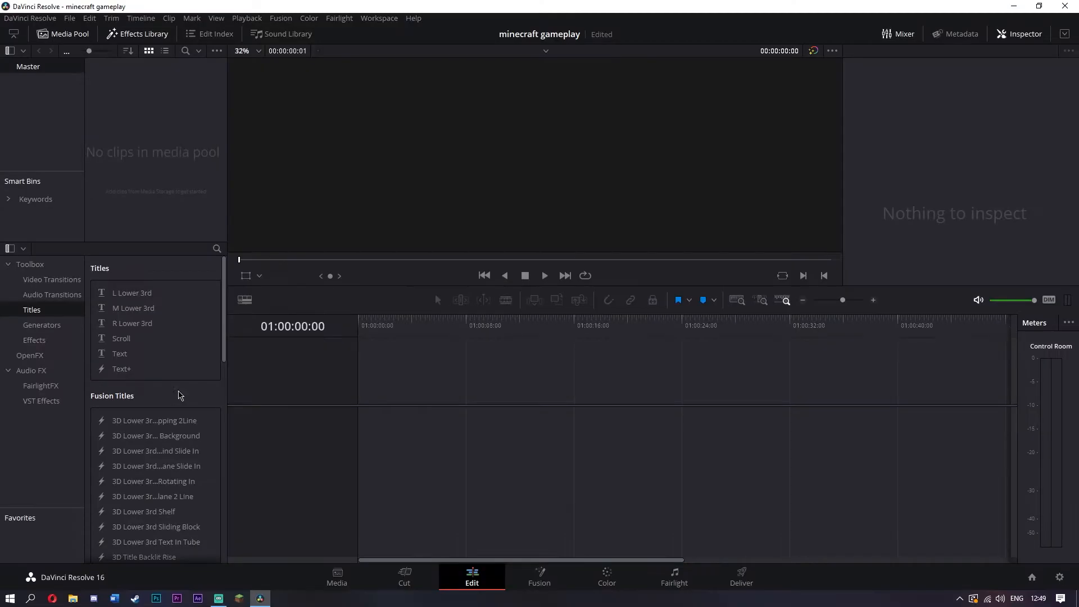
Step: Import "random minecraft footage.mp4" from the desktop into the media pool, changing the timeline frame rate to match the clip
{"action": "double_click", "coordinate": [162, 6]}
{"action": "left_click", "coordinate": [28, 171]}
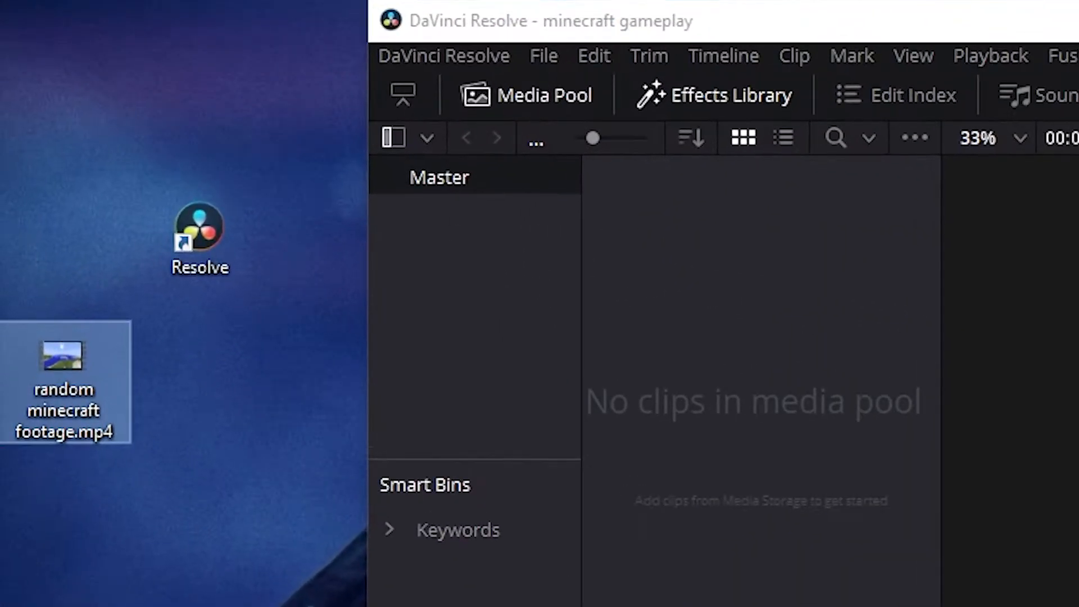
{"action": "left_click_drag", "start_coordinate": [35, 199], "coordinate": [157, 217]}
{"action": "left_click_drag", "start_coordinate": [353, 437], "coordinate": [751, 489]}
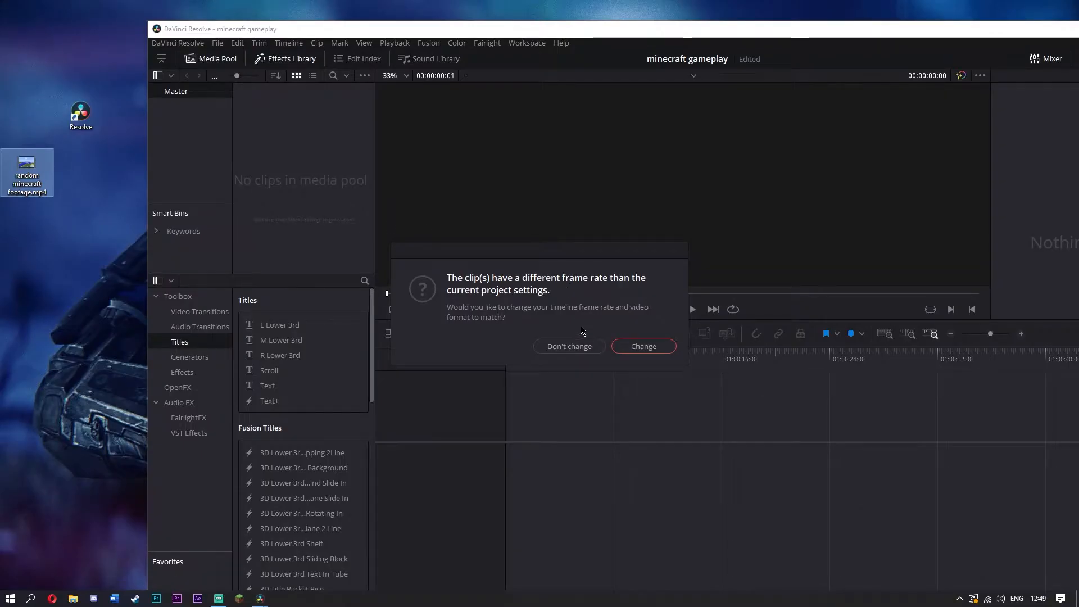
{"action": "left_click", "coordinate": [640, 347]}
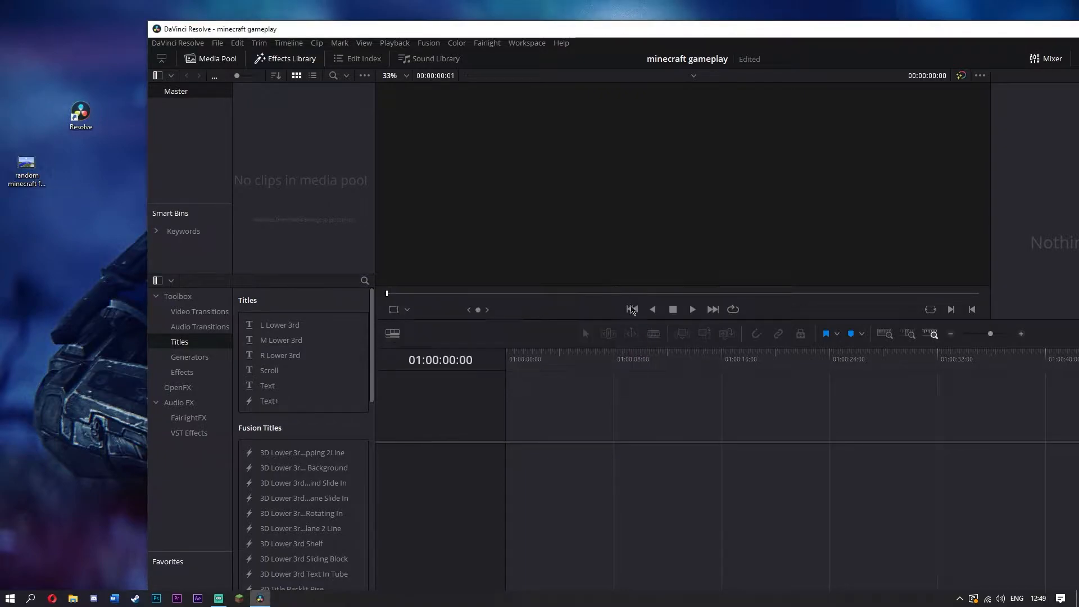
{"action": "left_click_drag", "start_coordinate": [597, 37], "coordinate": [517, 5]}
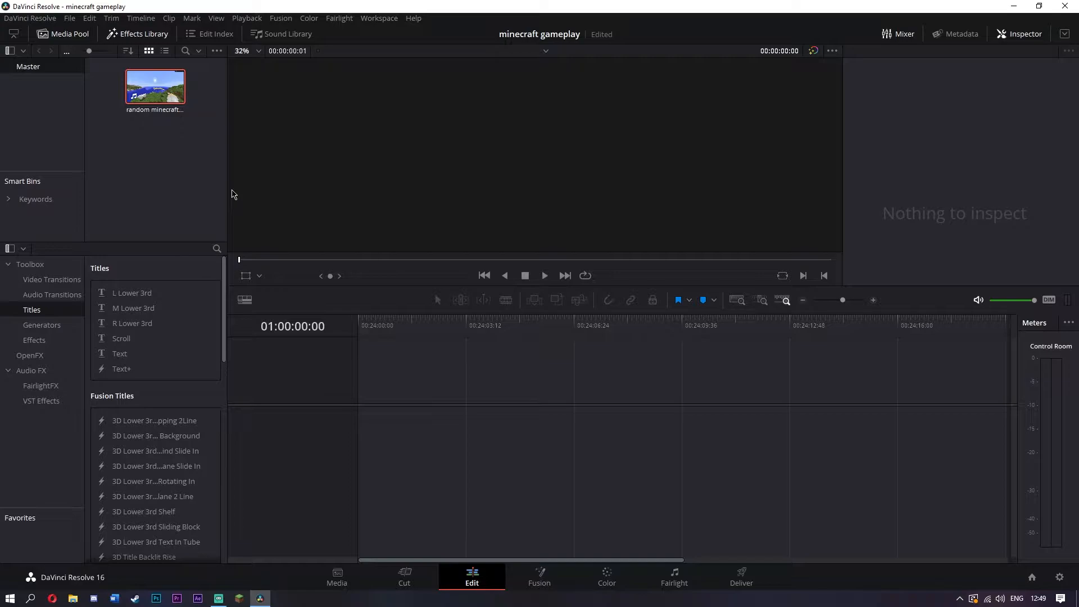
Step: Place the Minecraft footage clip at the very start of the timeline
{"action": "left_click_drag", "start_coordinate": [164, 93], "coordinate": [355, 405]}
{"action": "left_click_drag", "start_coordinate": [473, 436], "coordinate": [389, 442]}
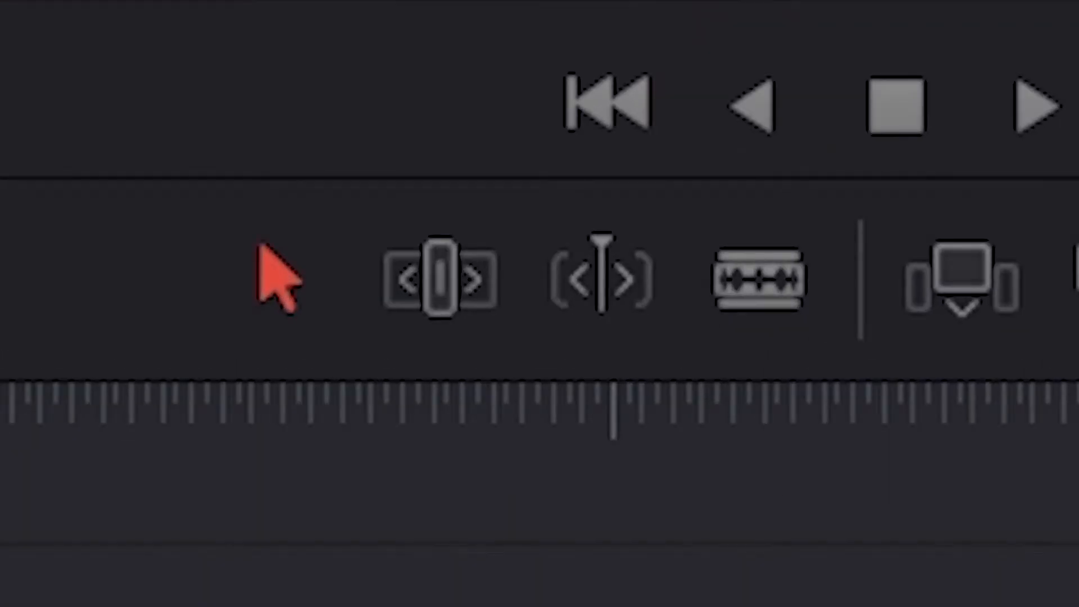
Step: Split the gameplay clip with the Blade tool at 01:00:02:07 and 01:00:03:55
{"action": "key", "text": "b"}
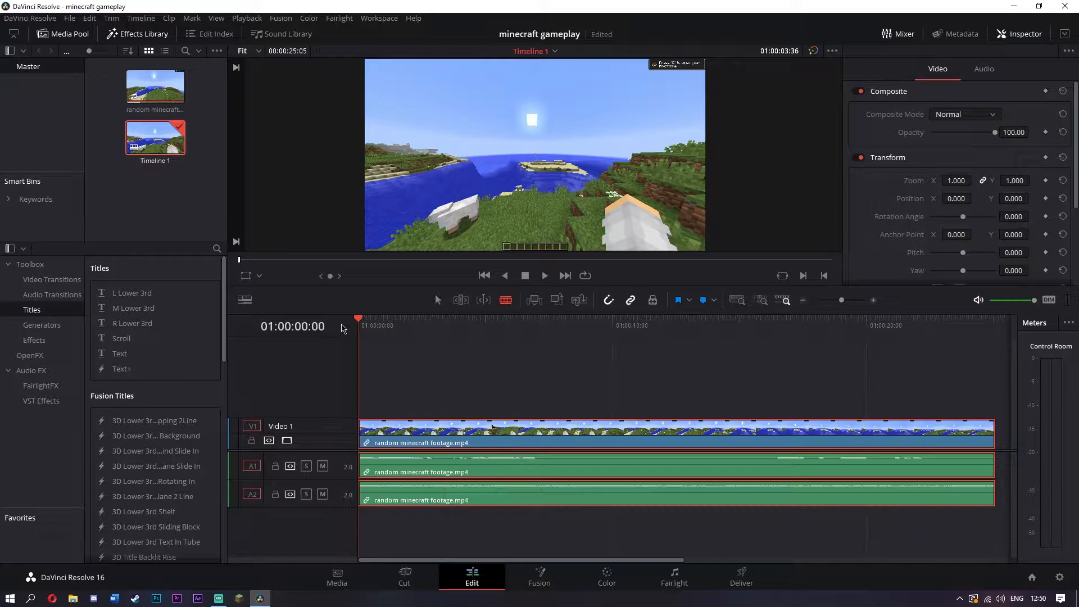
{"action": "left_click_drag", "start_coordinate": [359, 322], "coordinate": [412, 322]}
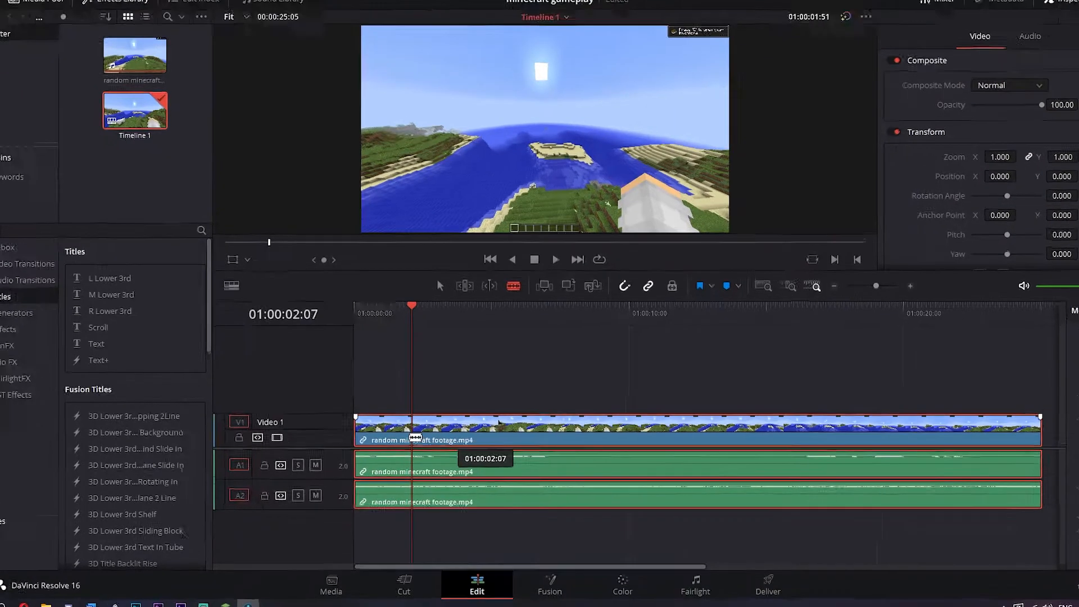
{"action": "left_click", "coordinate": [413, 437]}
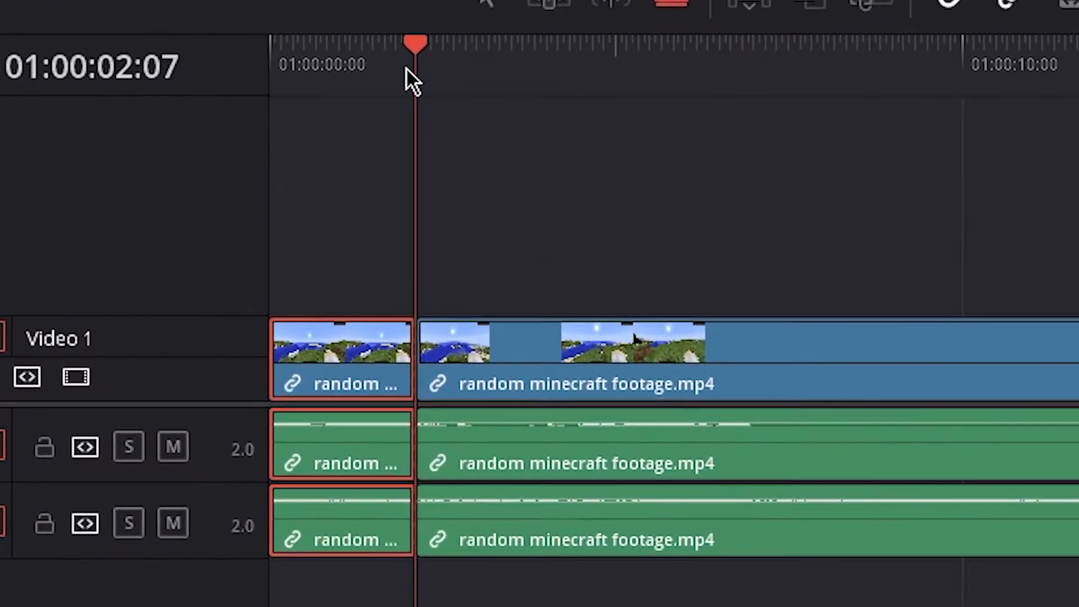
{"action": "left_click_drag", "start_coordinate": [416, 307], "coordinate": [443, 309]}
{"action": "left_click_drag", "start_coordinate": [519, 54], "coordinate": [541, 54]}
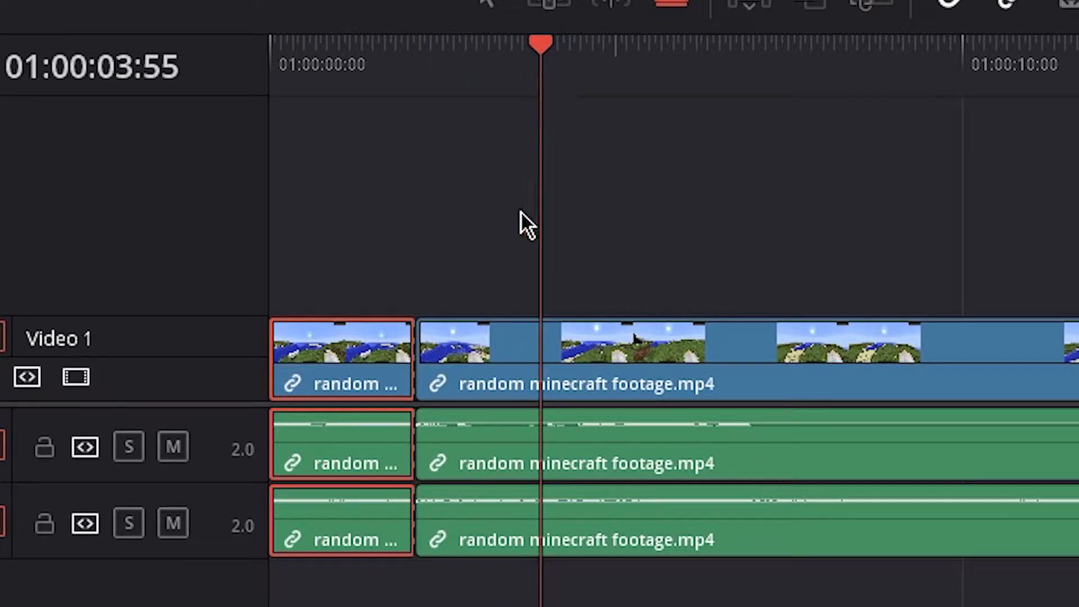
{"action": "left_click", "coordinate": [539, 361]}
Step: Ripple-cut the short middle segment between the two splits and return to the Selection tool
{"action": "right_click", "coordinate": [473, 377]}
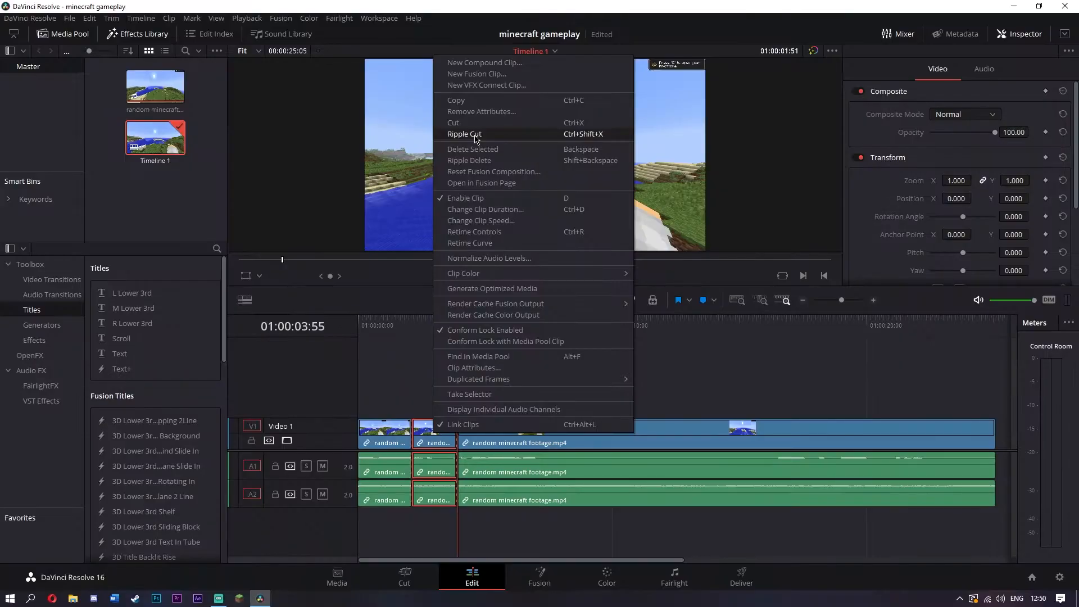
{"action": "left_click", "coordinate": [464, 134]}
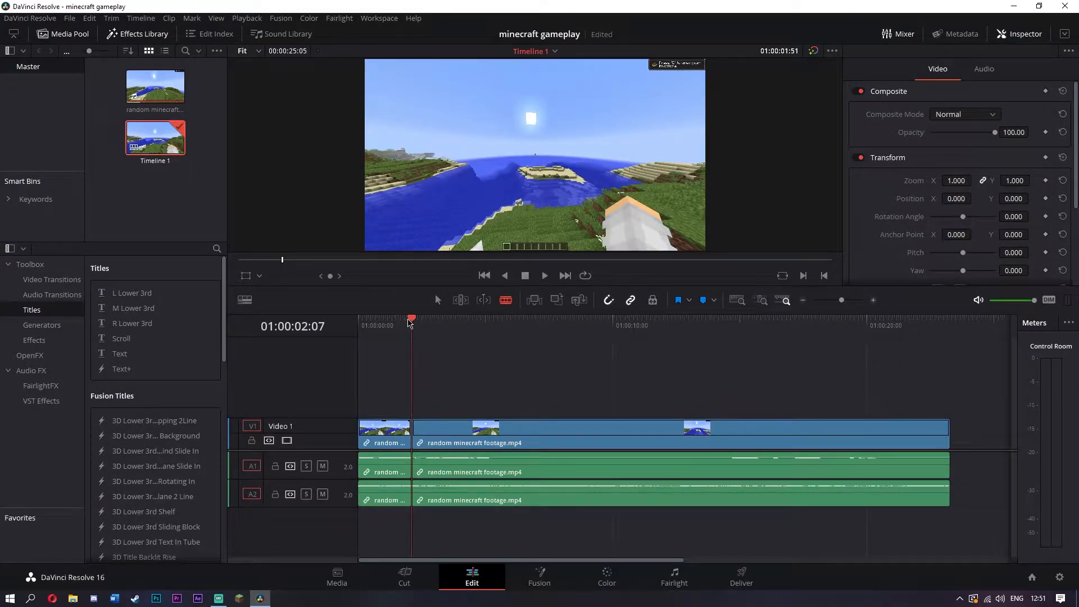
{"action": "left_click_drag", "start_coordinate": [412, 322], "coordinate": [401, 318]}
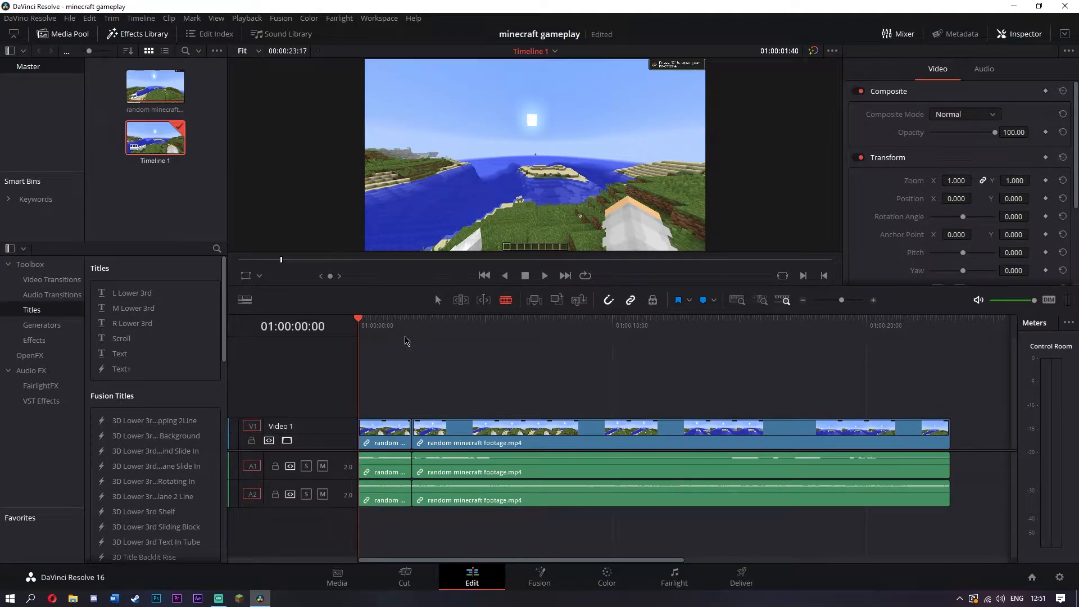
{"action": "left_click", "coordinate": [438, 299]}
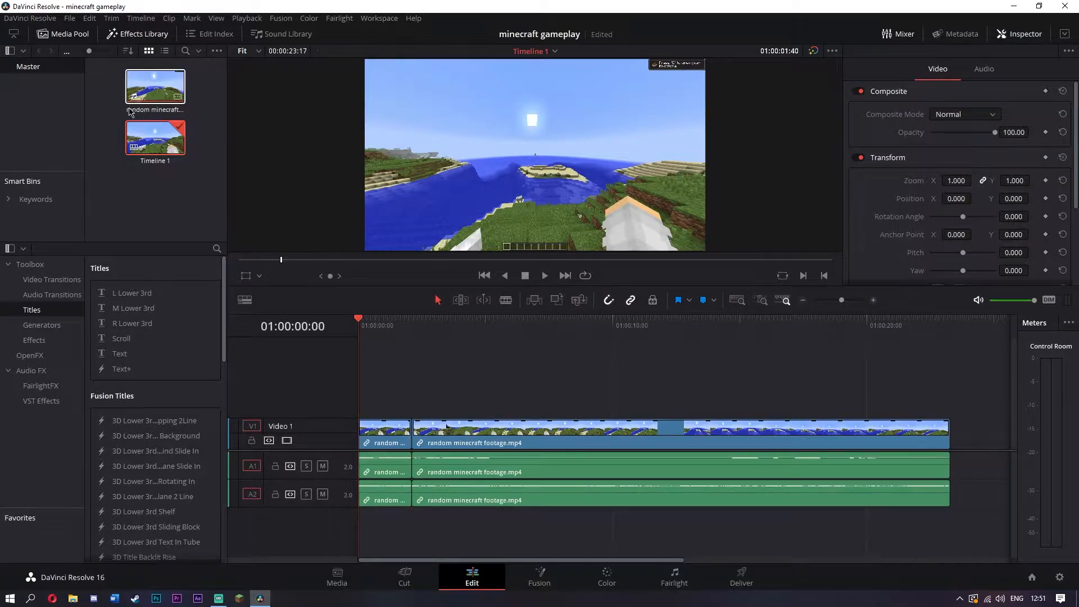
Step: Import "Hello..mp3" from the background songs folder and place it on a third audio track at the timeline's start
{"action": "right_click", "coordinate": [166, 197]}
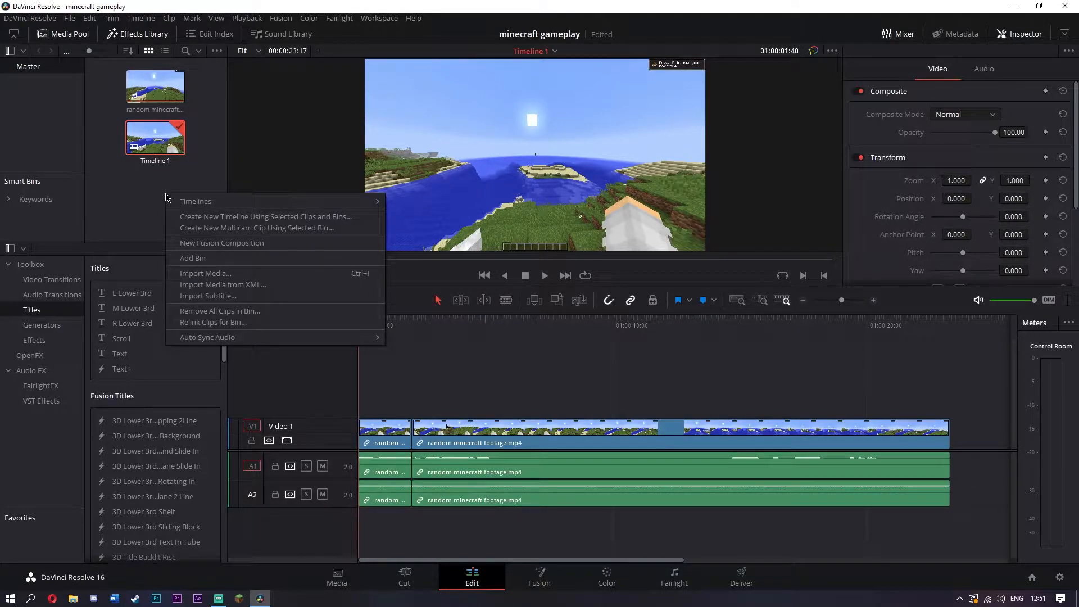
{"action": "left_click", "coordinate": [204, 274]}
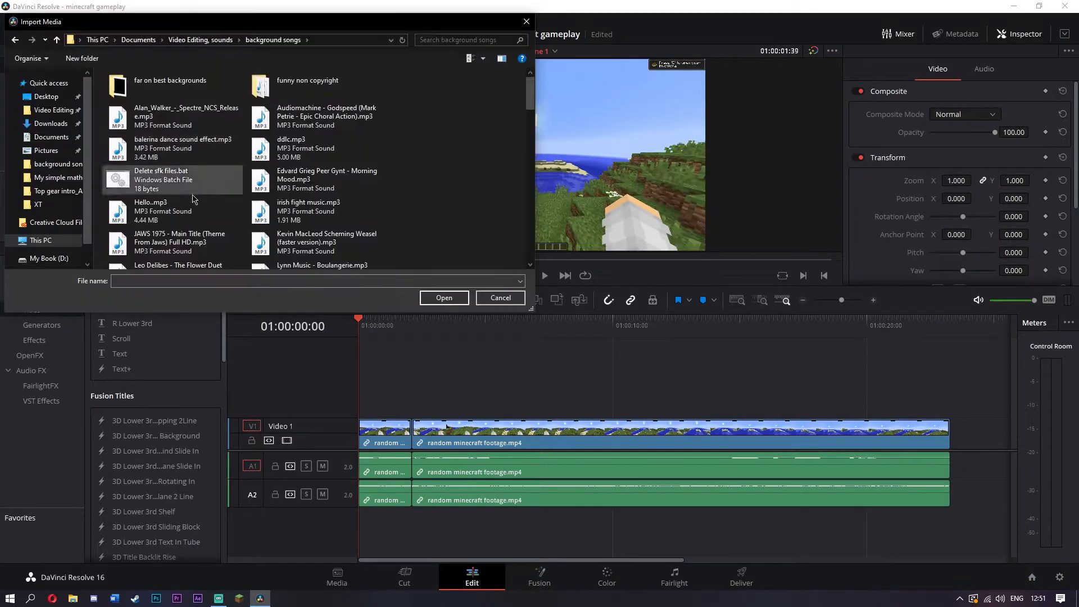
{"action": "left_click", "coordinate": [172, 213]}
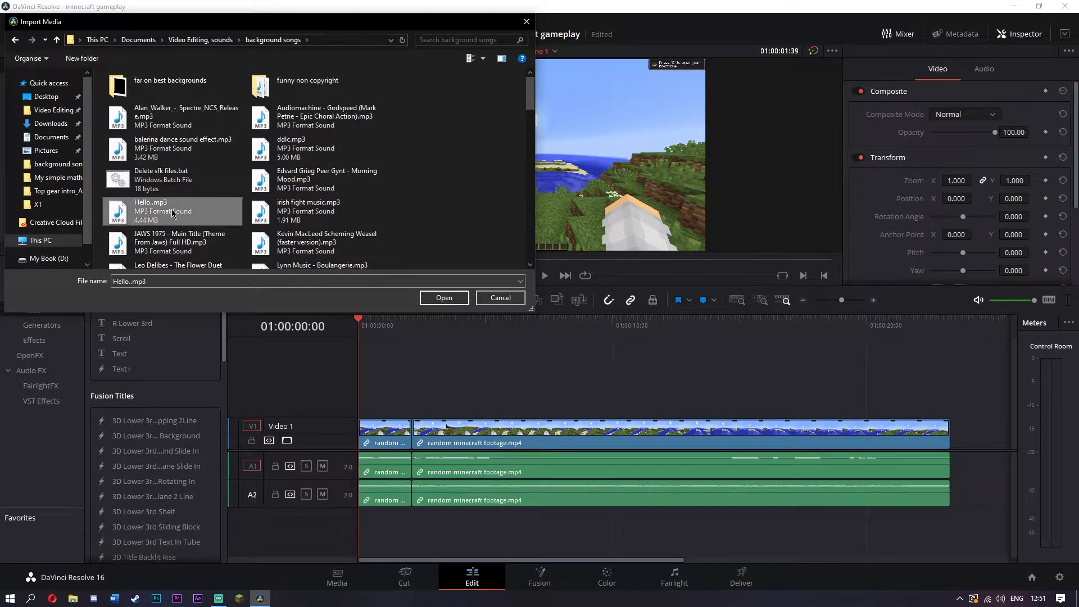
{"action": "left_click", "coordinate": [443, 298]}
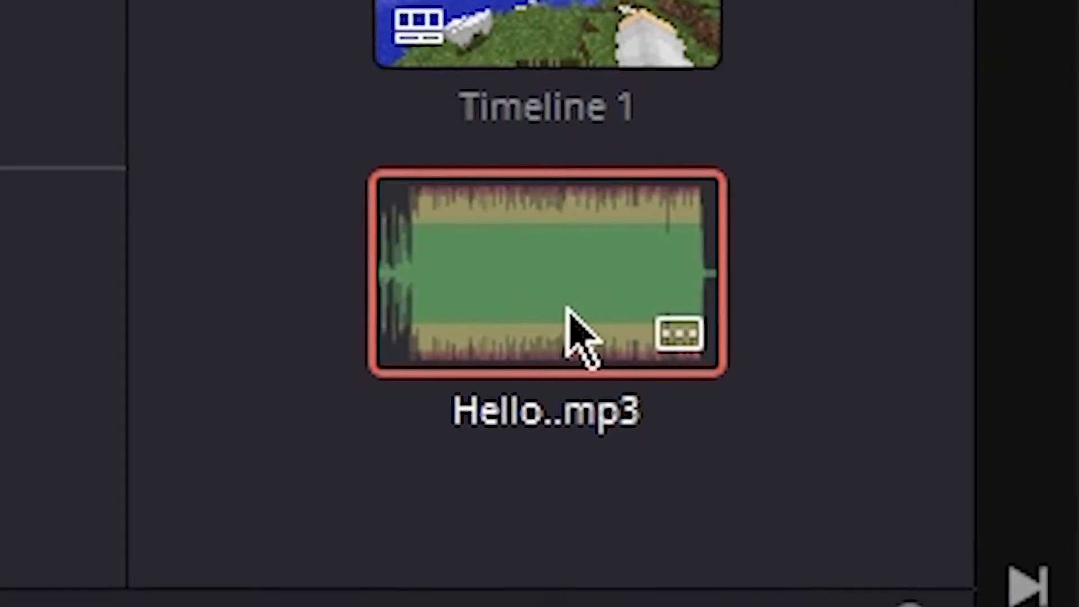
{"action": "left_click_drag", "start_coordinate": [159, 197], "coordinate": [145, 221]}
{"action": "left_click_drag", "start_coordinate": [528, 388], "coordinate": [554, 313]}
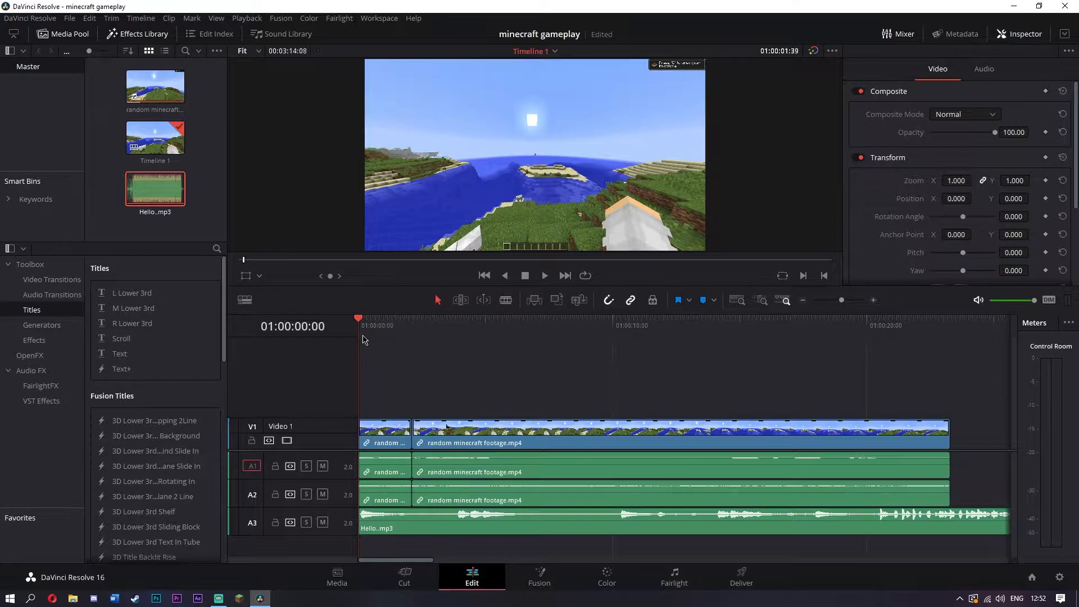
Step: Adjust the Hello..mp3 clip's volume and set it to 0
{"action": "left_click", "coordinate": [437, 528]}
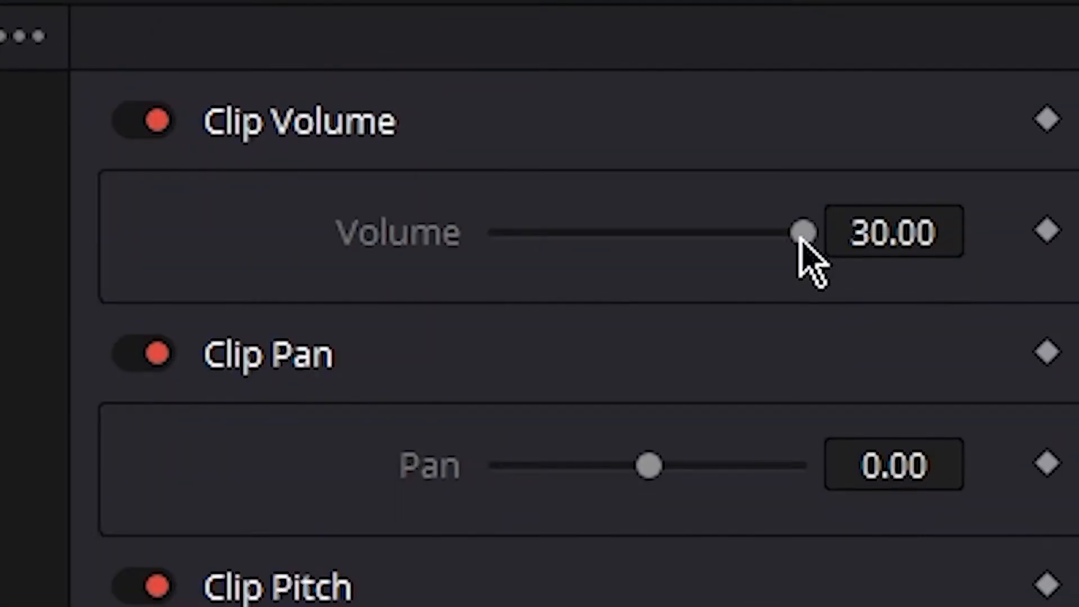
{"action": "left_click_drag", "start_coordinate": [995, 91], "coordinate": [974, 92]}
{"action": "left_click_drag", "start_coordinate": [705, 240], "coordinate": [719, 240]}
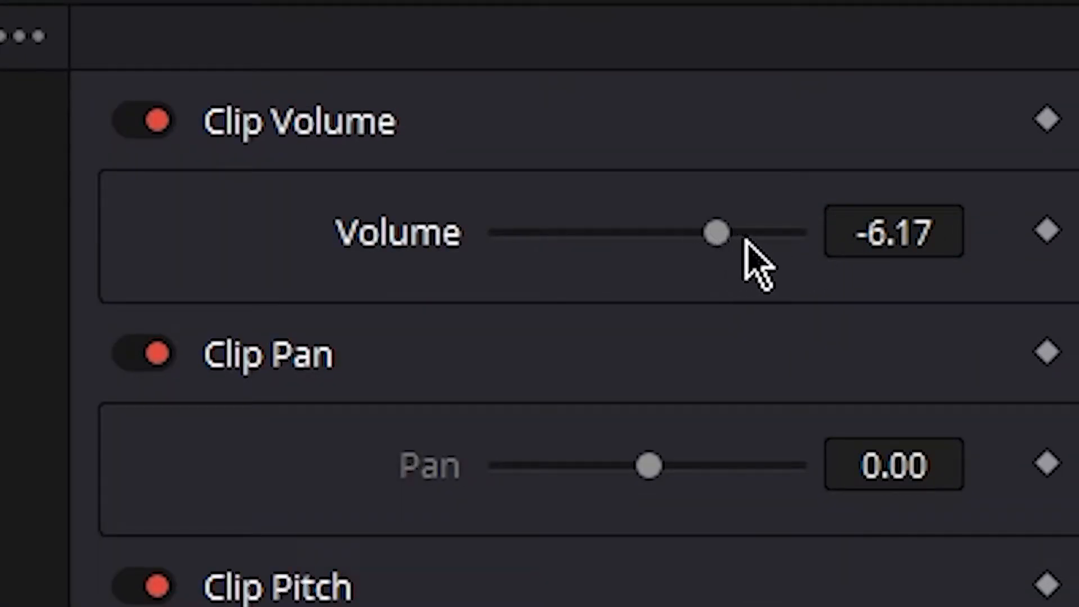
{"action": "left_click", "coordinate": [864, 229]}
{"action": "left_click_drag", "start_coordinate": [865, 229], "coordinate": [915, 212]}
{"action": "type", "text": "0"}
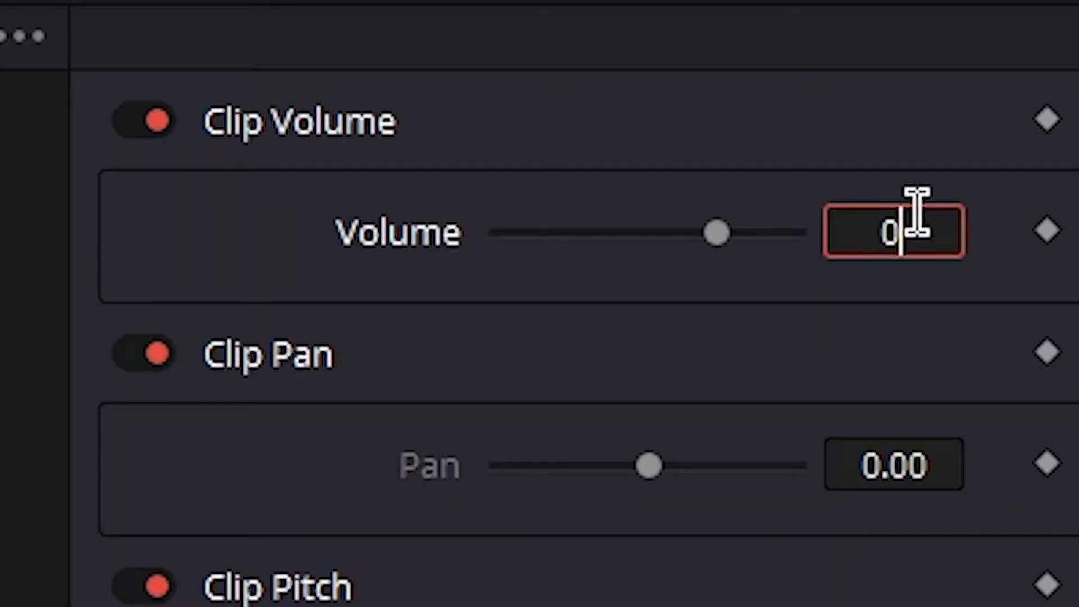
{"action": "key", "text": "Return"}
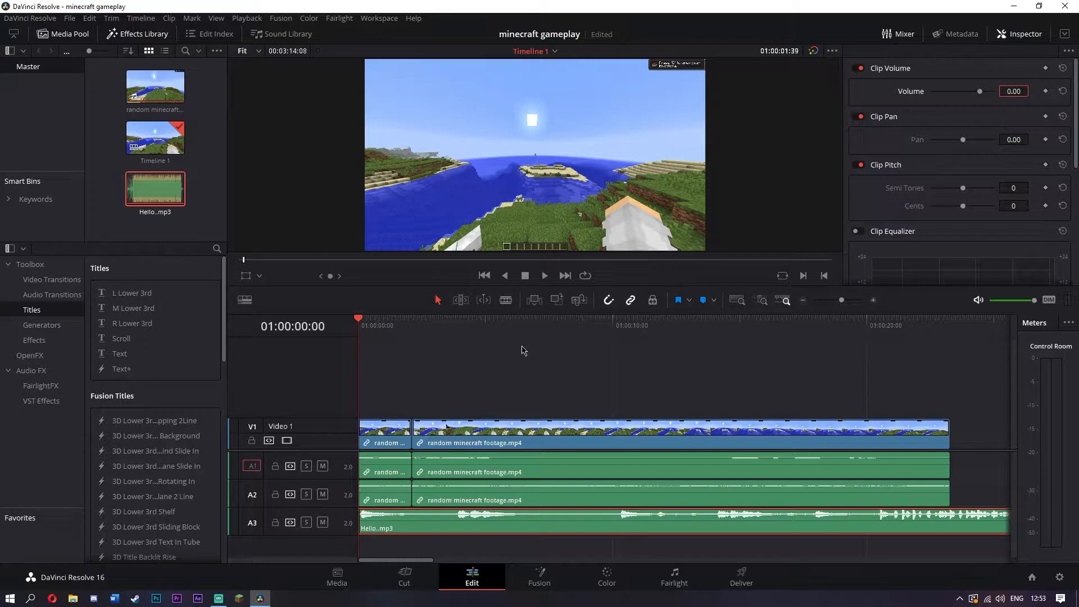
Step: Split the Hello..mp3 clip where the gameplay video ends and delete the excess music after it
{"action": "left_click_drag", "start_coordinate": [377, 561], "coordinate": [414, 561]}
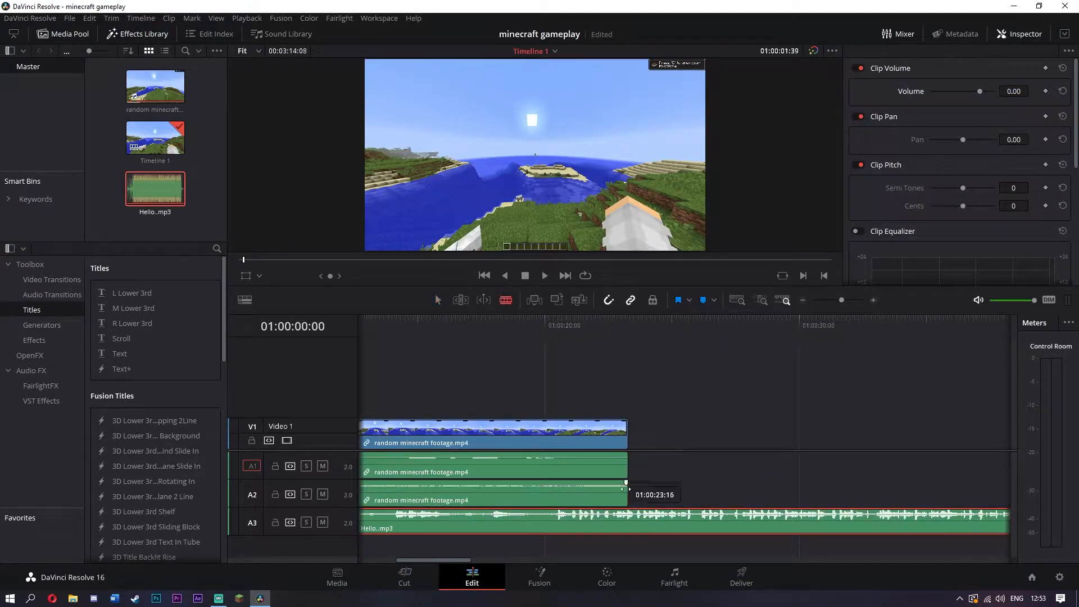
{"action": "left_click", "coordinate": [633, 517]}
{"action": "key", "text": "a"}
{"action": "left_click", "coordinate": [658, 522]}
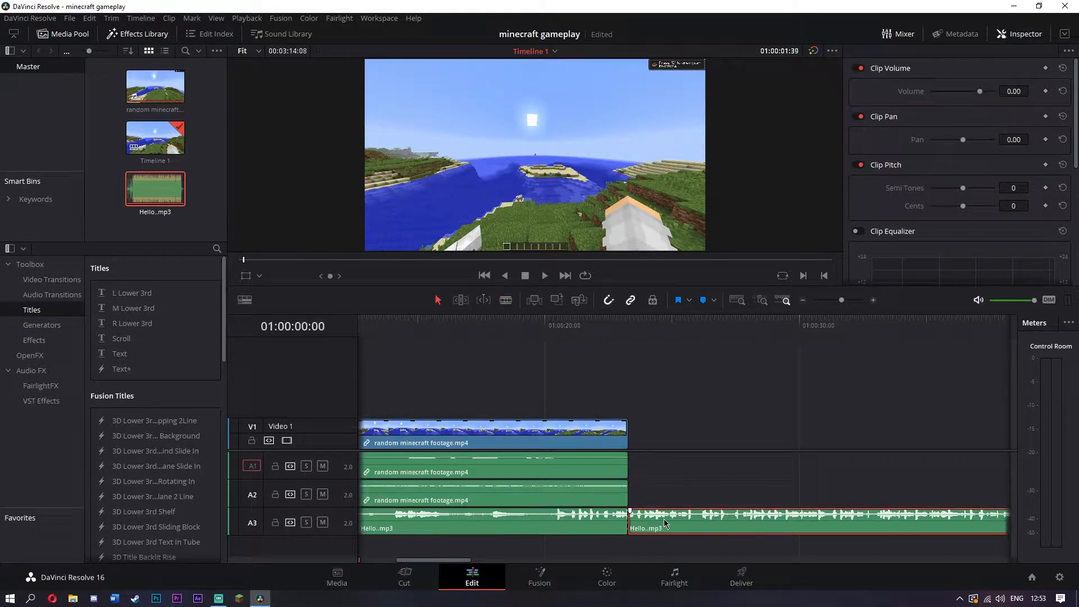
{"action": "key", "text": "Delete"}
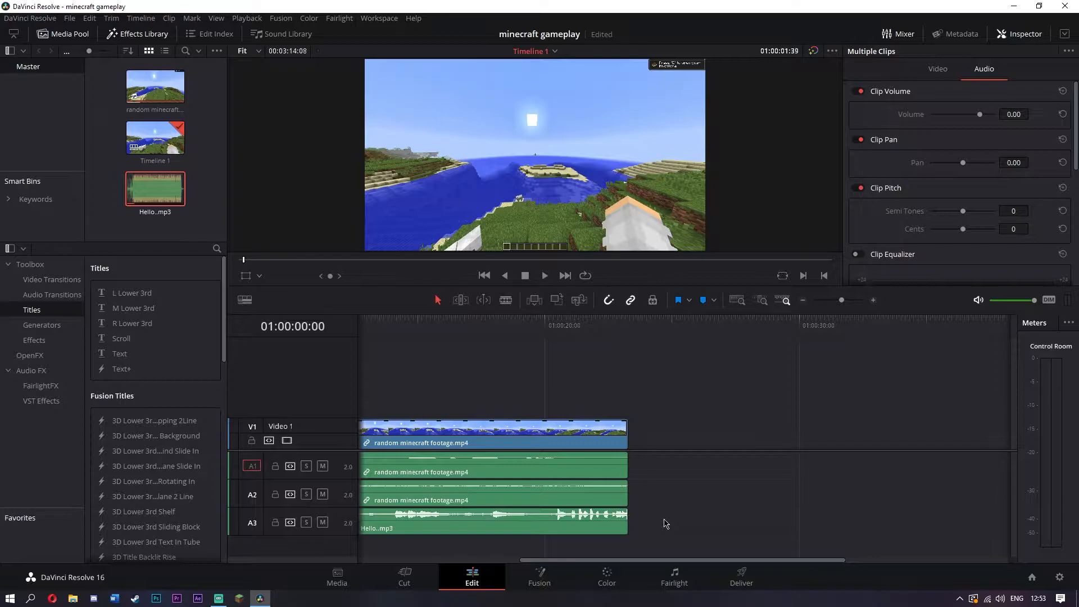
{"action": "left_click_drag", "start_coordinate": [629, 560], "coordinate": [455, 556]}
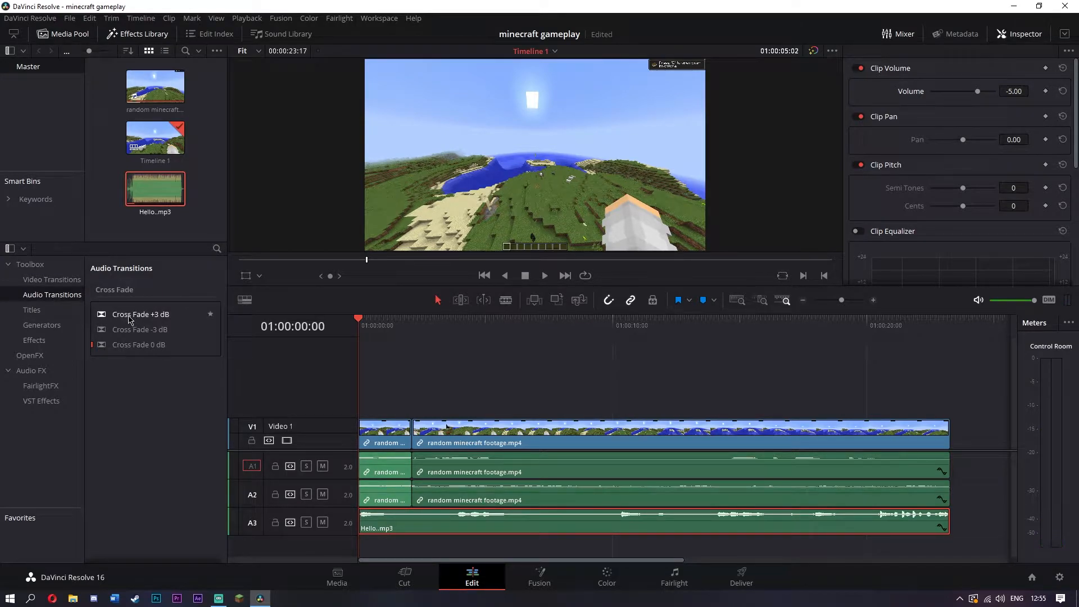
Step: Add a Cross Fade 0 dB transition to both the end and the start of the Hello..mp3 clip
{"action": "left_click_drag", "start_coordinate": [126, 345], "coordinate": [936, 523]}
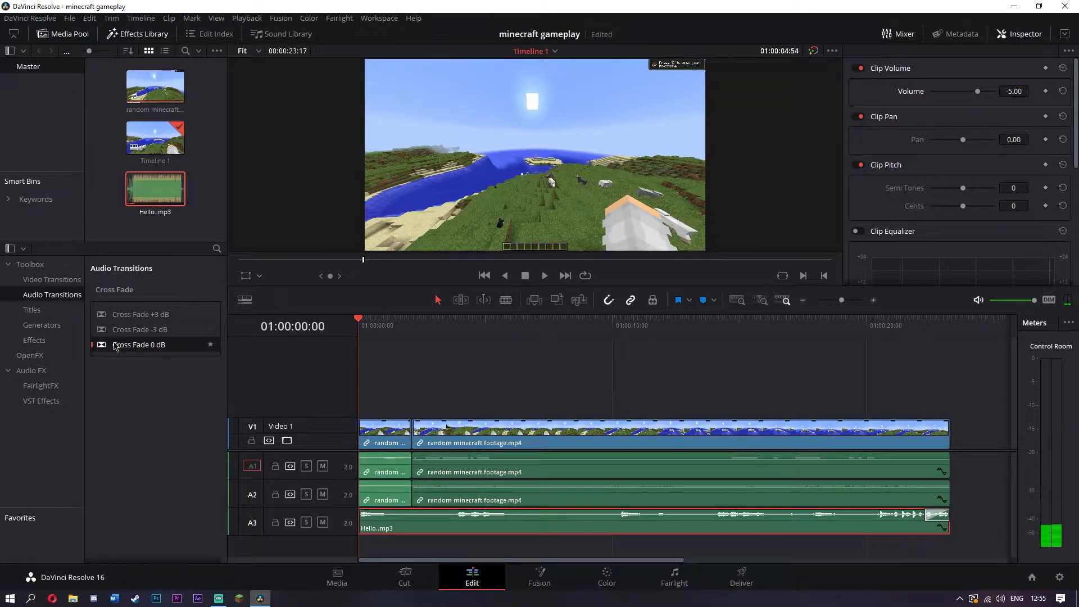
{"action": "left_click_drag", "start_coordinate": [116, 346], "coordinate": [378, 519]}
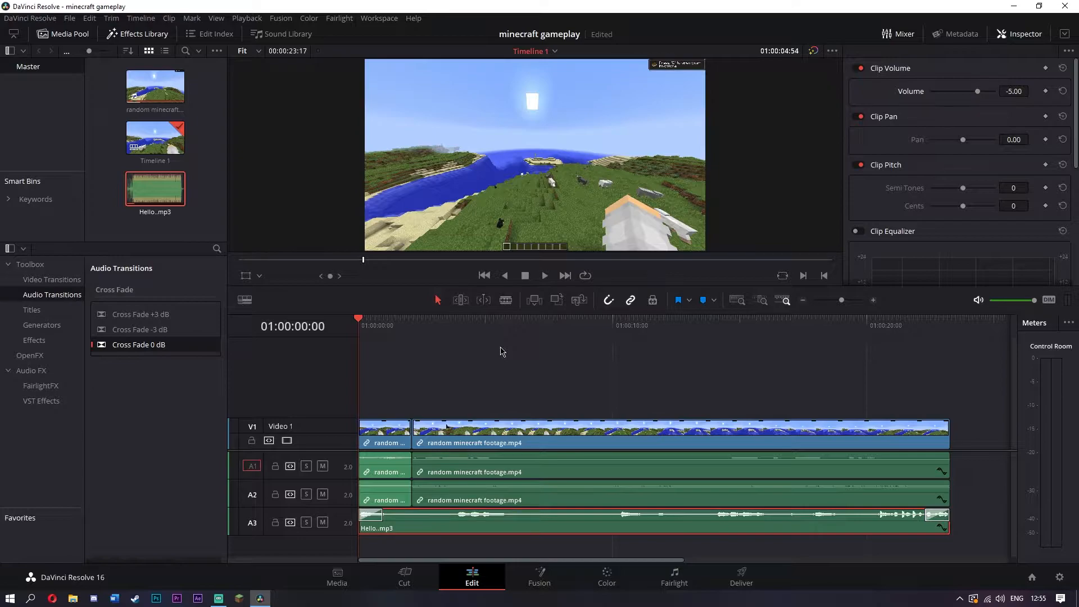
Step: Play the timeline from the beginning to listen to the music with its fades
{"action": "key", "text": "space"}
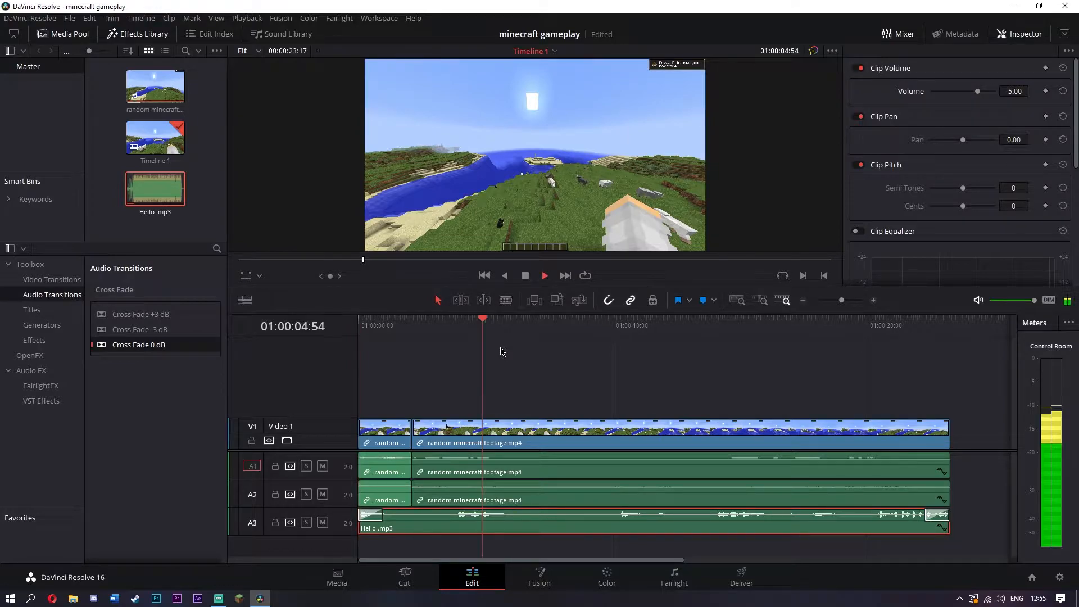
{"action": "key", "text": "Home"}
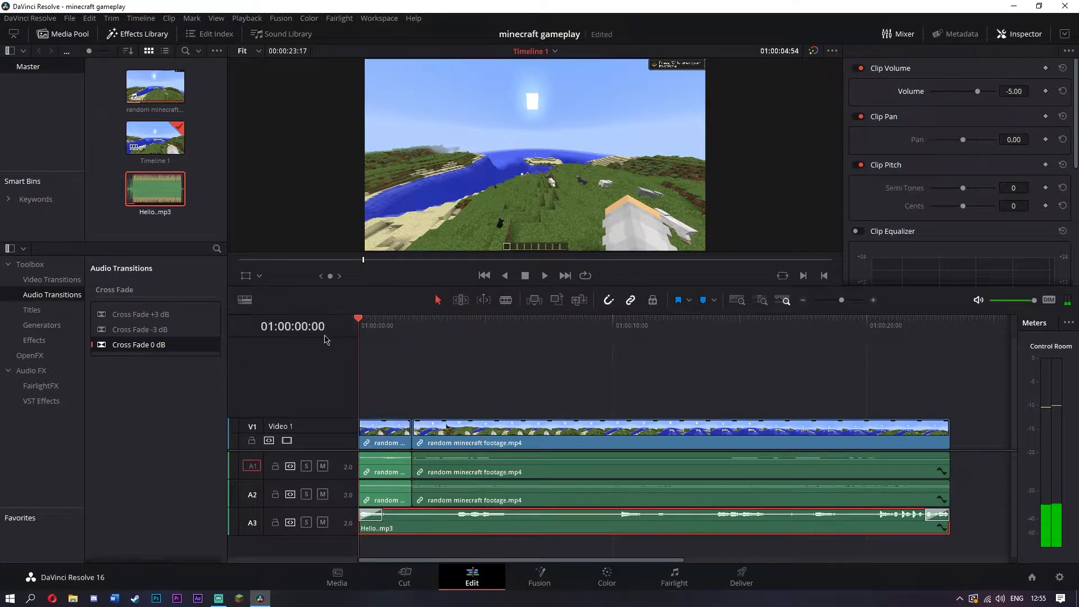
{"action": "left_click", "coordinate": [545, 277]}
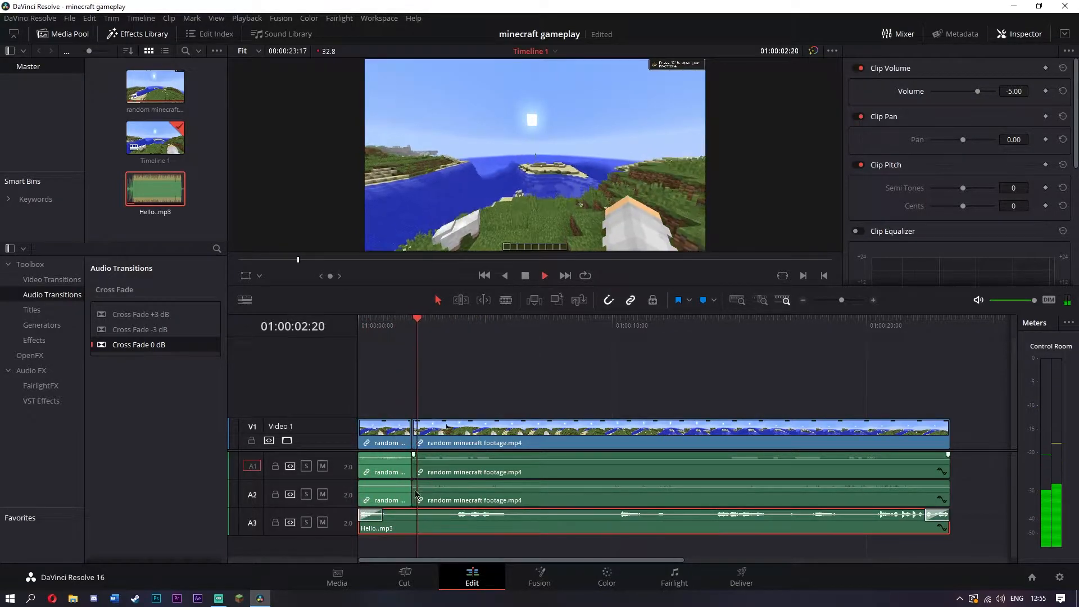
Step: Lengthen the cross fade at the start of the Hello..mp3 clip to about 5.6 seconds and play it from the beginning
{"action": "left_click", "coordinate": [525, 275]}
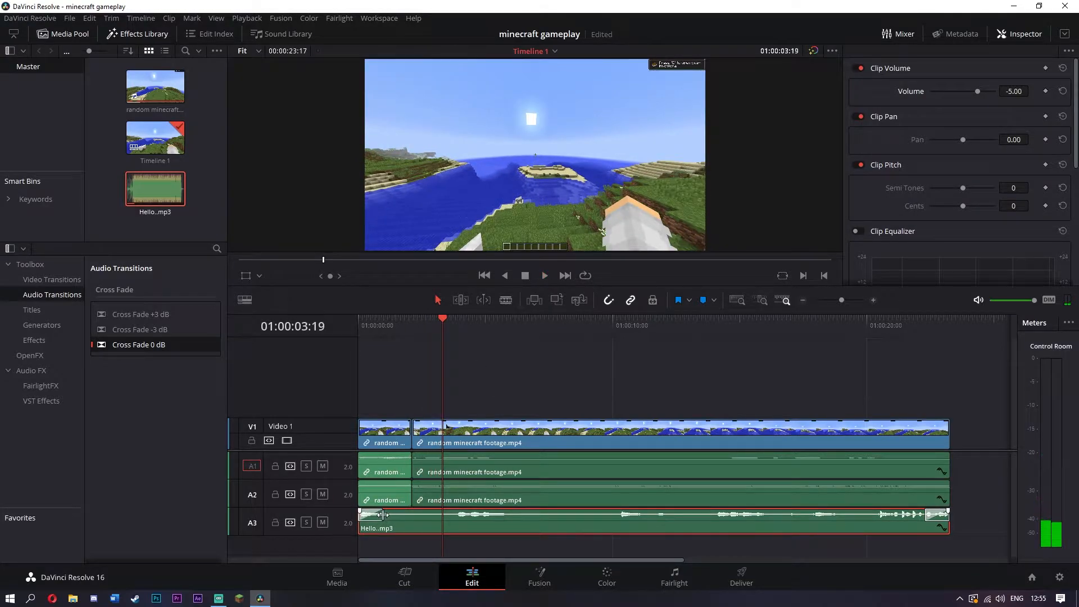
{"action": "left_click_drag", "start_coordinate": [382, 513], "coordinate": [498, 514]}
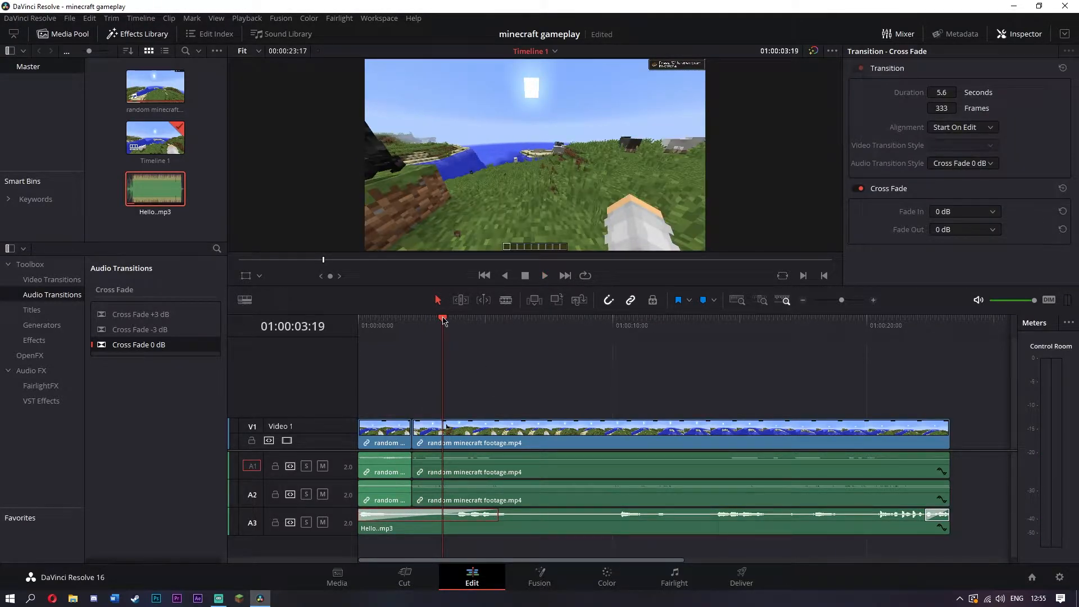
{"action": "left_click_drag", "start_coordinate": [444, 320], "coordinate": [363, 320]}
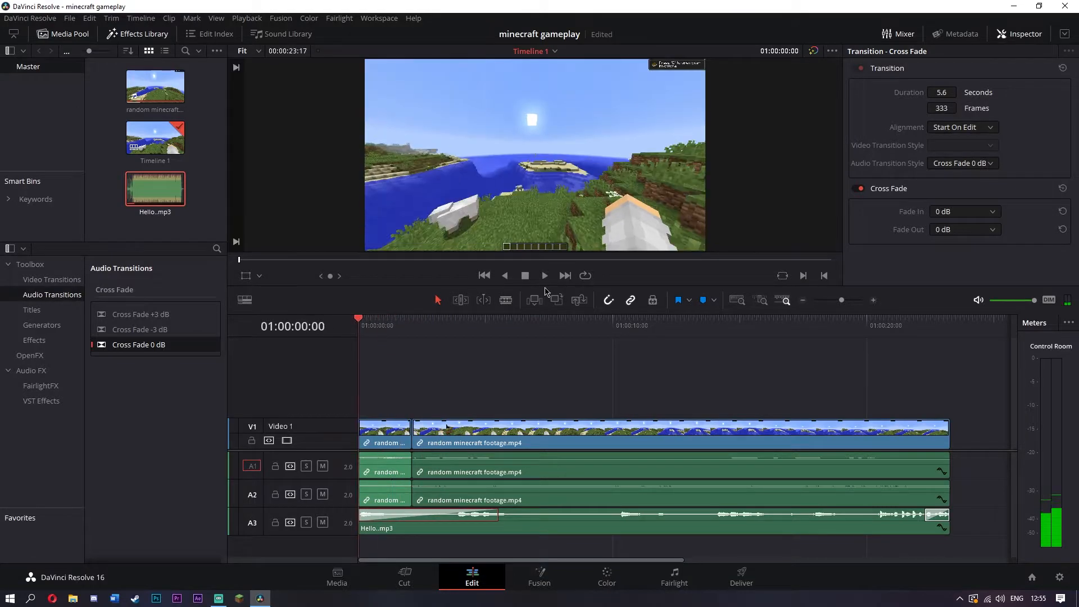
{"action": "left_click", "coordinate": [546, 275]}
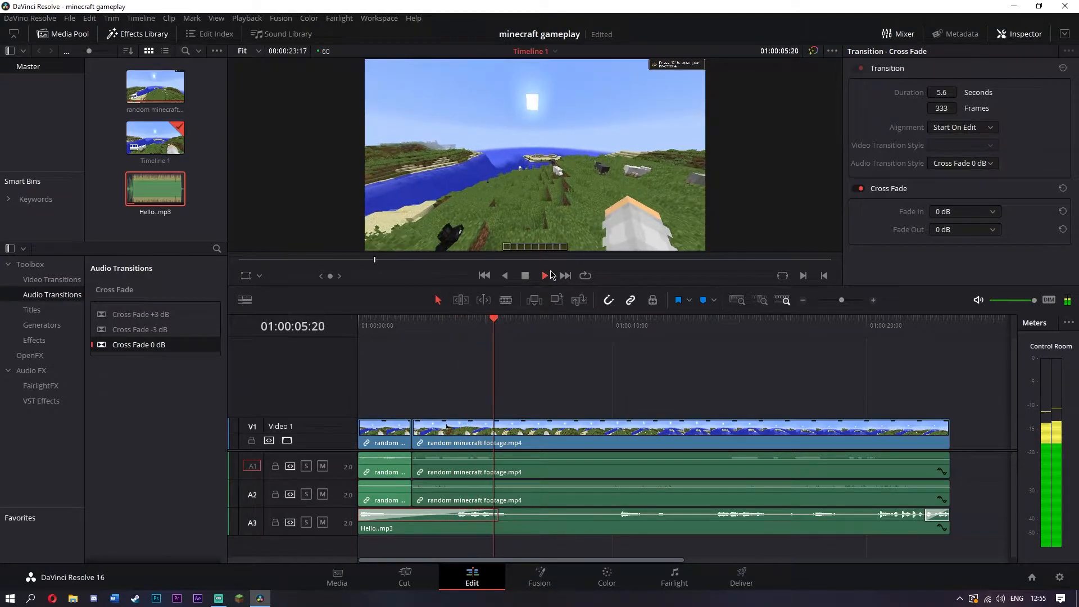
{"action": "key", "text": "space"}
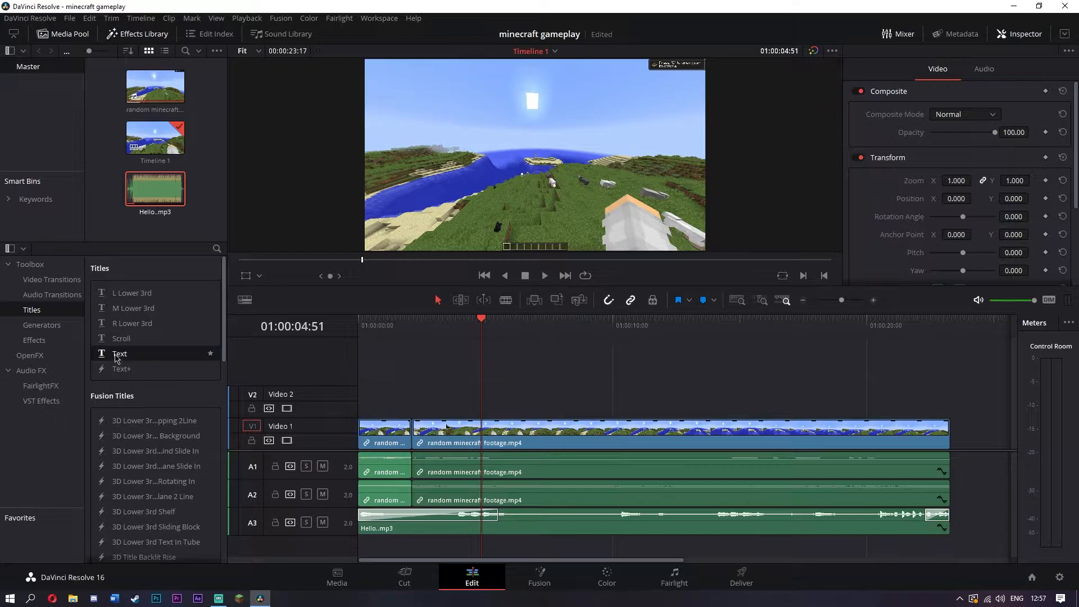
Step: Add a Text title on Video 2 above the gameplay footage and change its wording to "ahhh!"
{"action": "left_click_drag", "start_coordinate": [472, 233], "coordinate": [461, 401]}
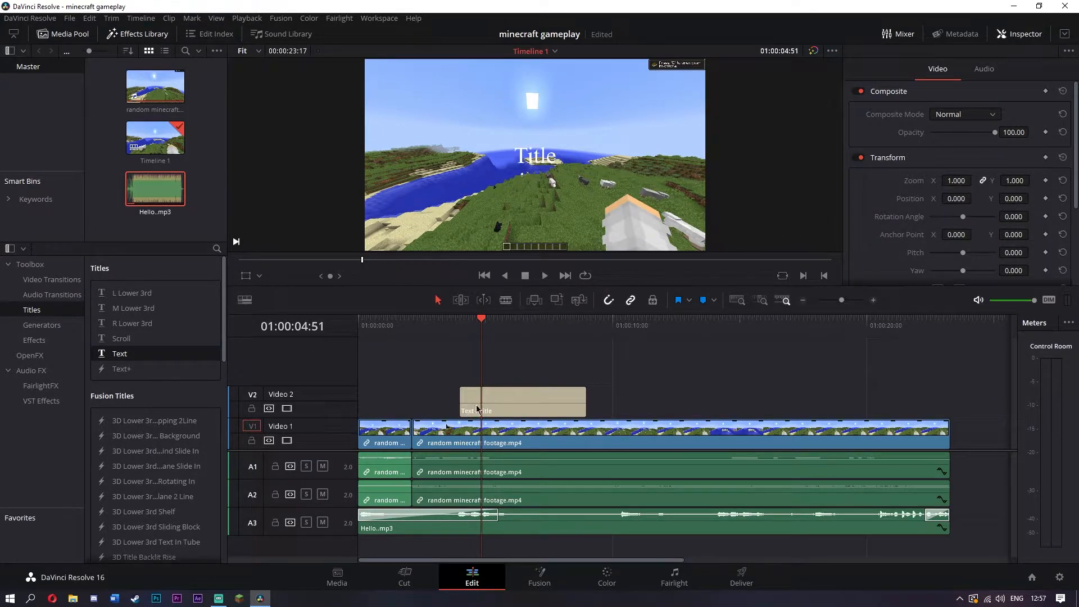
{"action": "left_click", "coordinate": [517, 415]}
{"action": "left_click", "coordinate": [901, 118]}
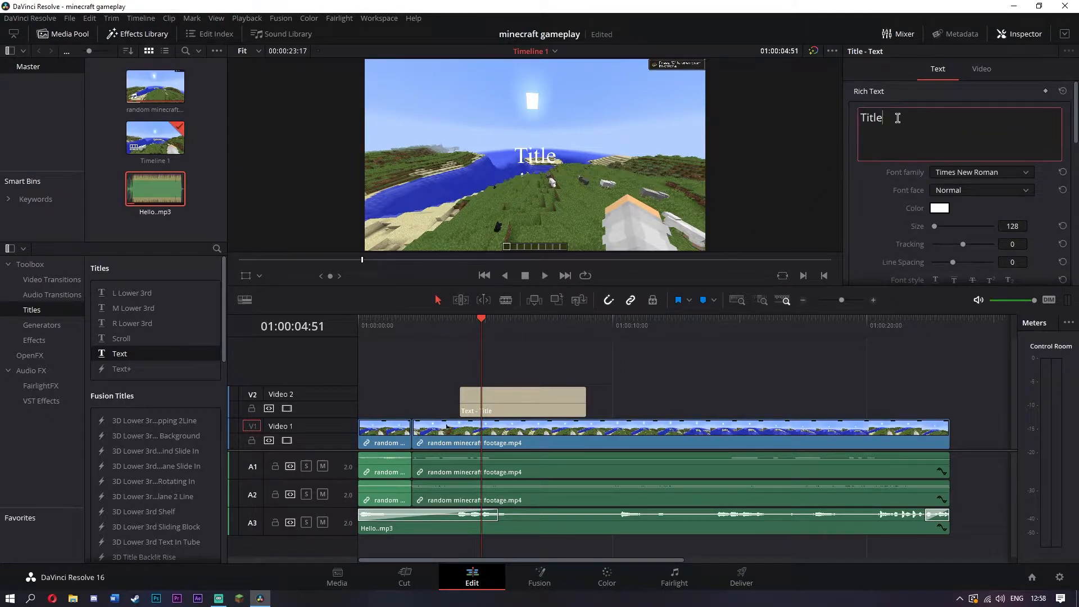
{"action": "left_click_drag", "start_coordinate": [888, 119], "coordinate": [860, 117]}
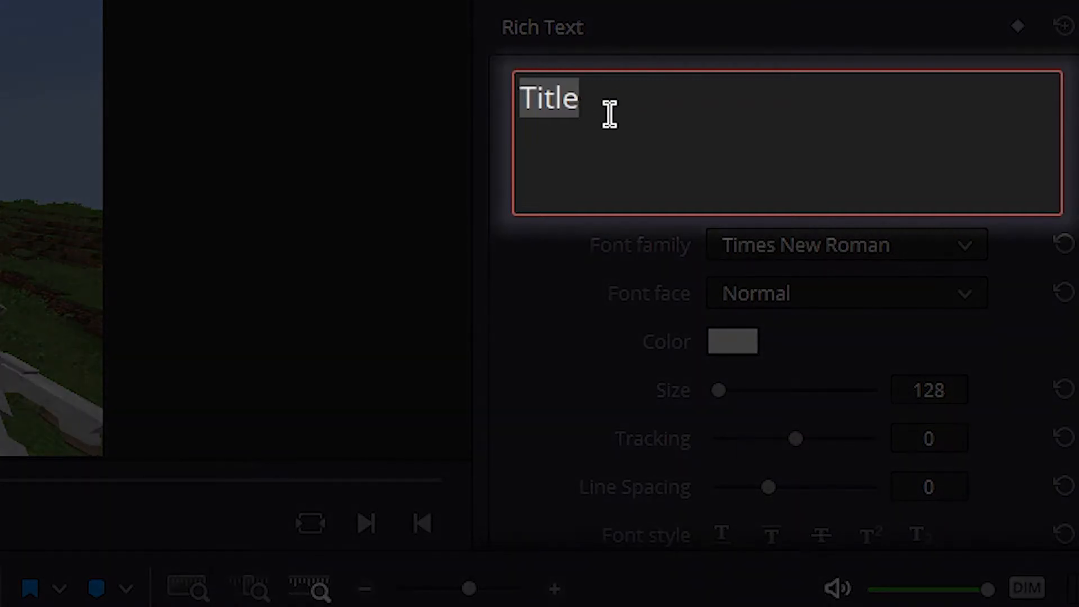
{"action": "type", "text": "ahhh"}
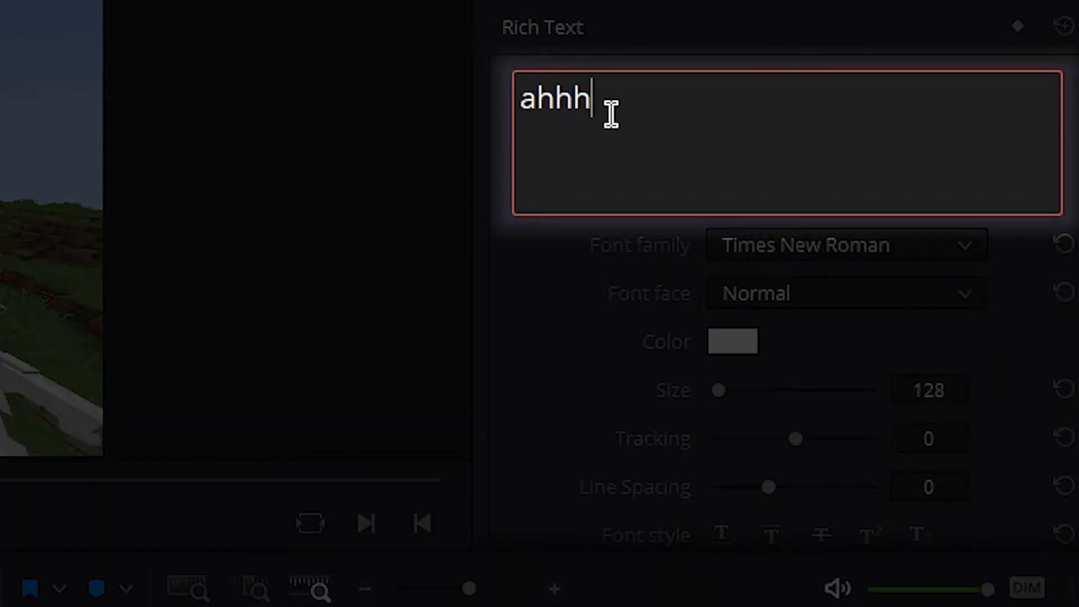
{"action": "type", "text": "!"}
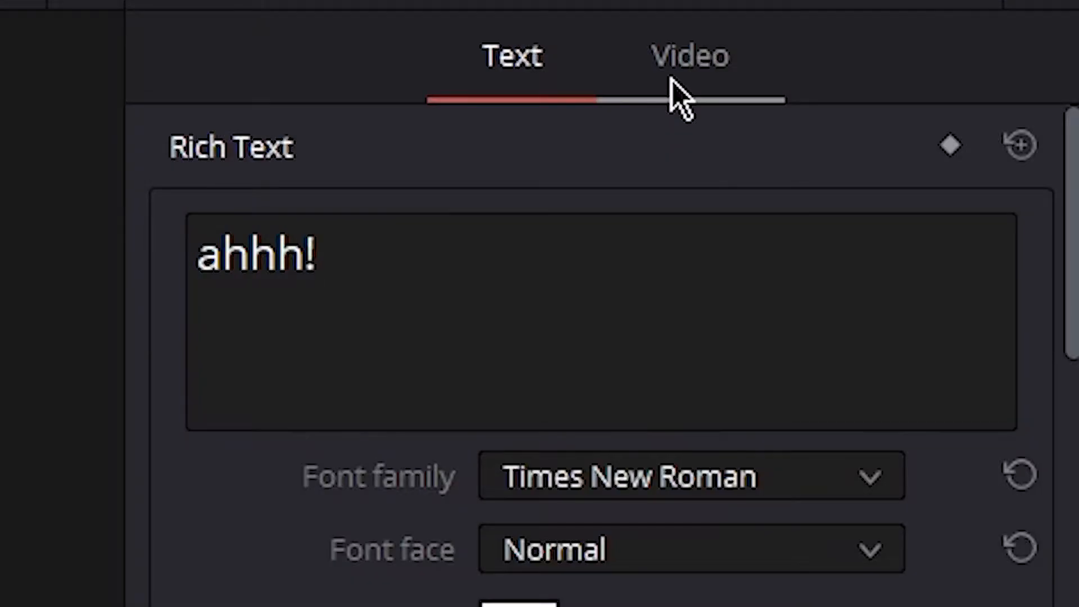
Step: Adjust the title's opacity and enlarge its text size to about 345
{"action": "left_click", "coordinate": [979, 76]}
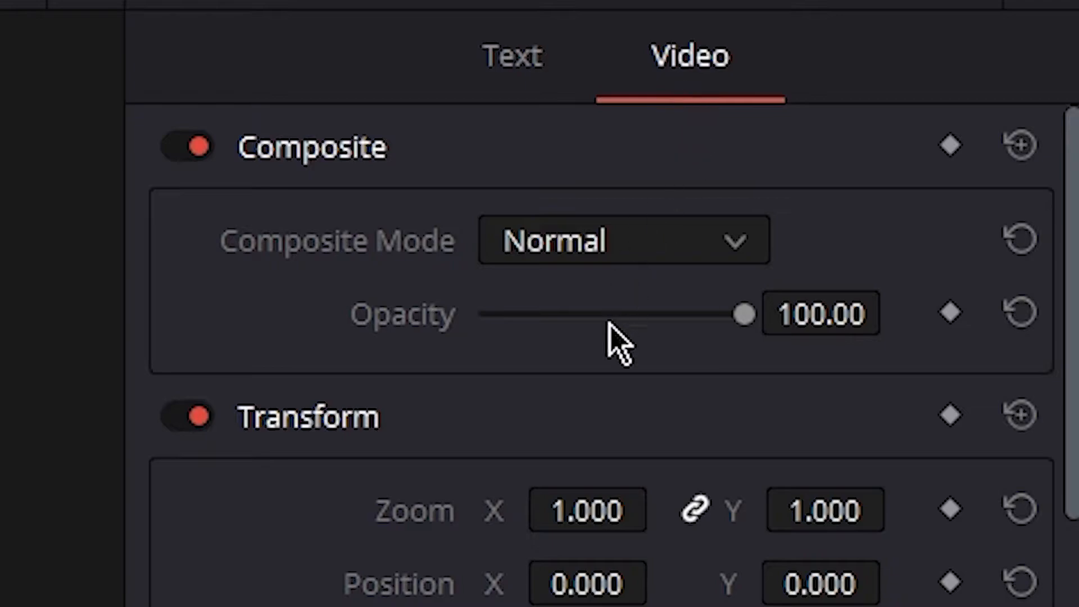
{"action": "left_click_drag", "start_coordinate": [741, 316], "coordinate": [822, 294]}
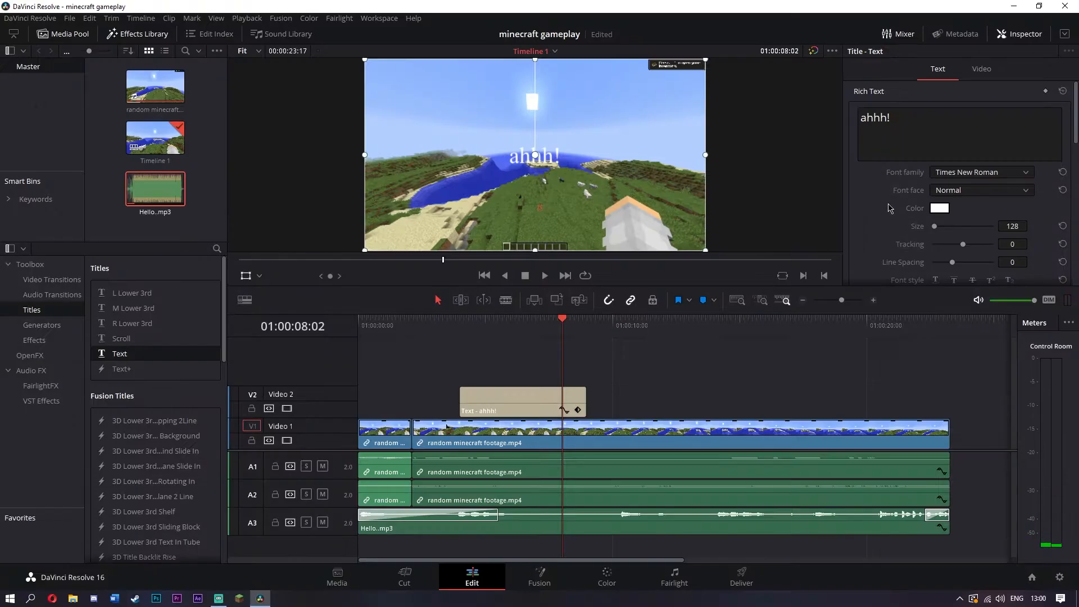
{"action": "scroll", "coordinate": [909, 206], "scroll_direction": "down", "scroll_amount": 1}
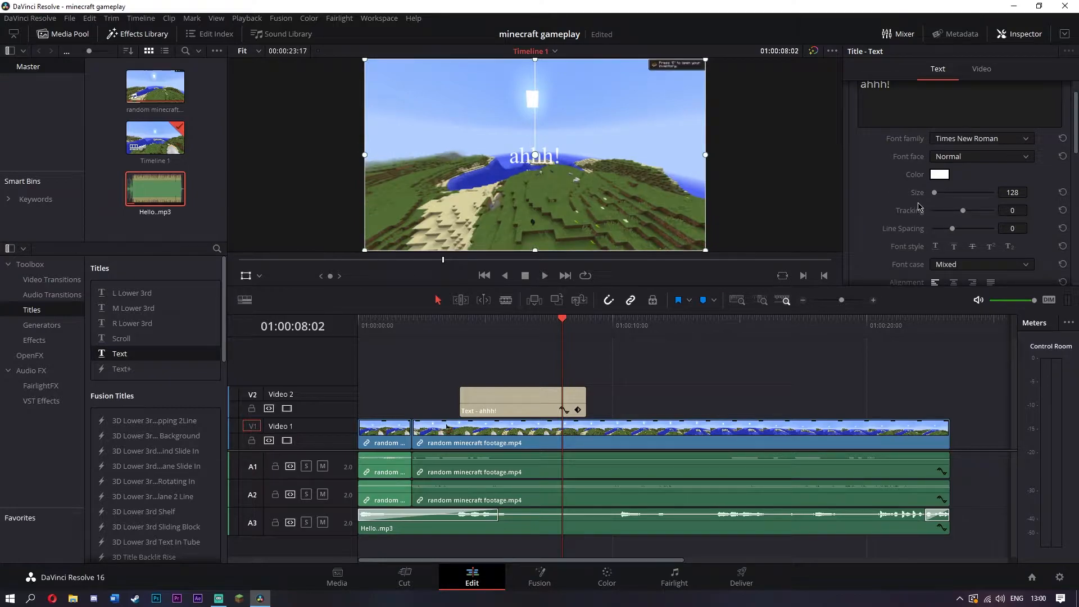
{"action": "scroll", "coordinate": [937, 191], "scroll_direction": "up", "scroll_amount": 1}
{"action": "left_click_drag", "start_coordinate": [934, 226], "coordinate": [963, 221]}
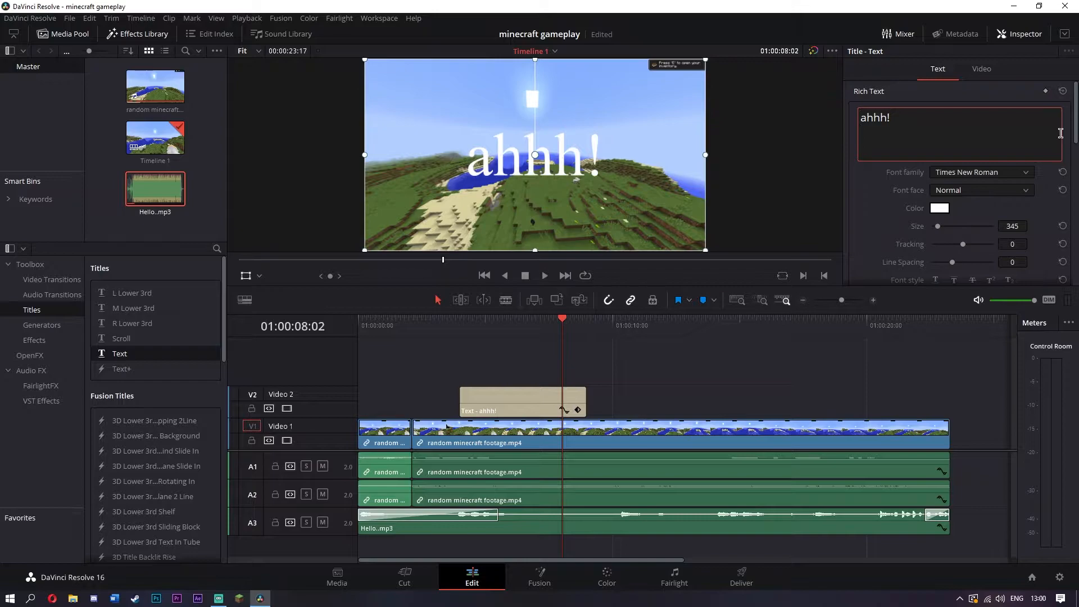
Step: Try shifting the title's position to about X -12 and Y -3, and reset both values to 0
{"action": "left_click_drag", "start_coordinate": [1074, 137], "coordinate": [1073, 175]}
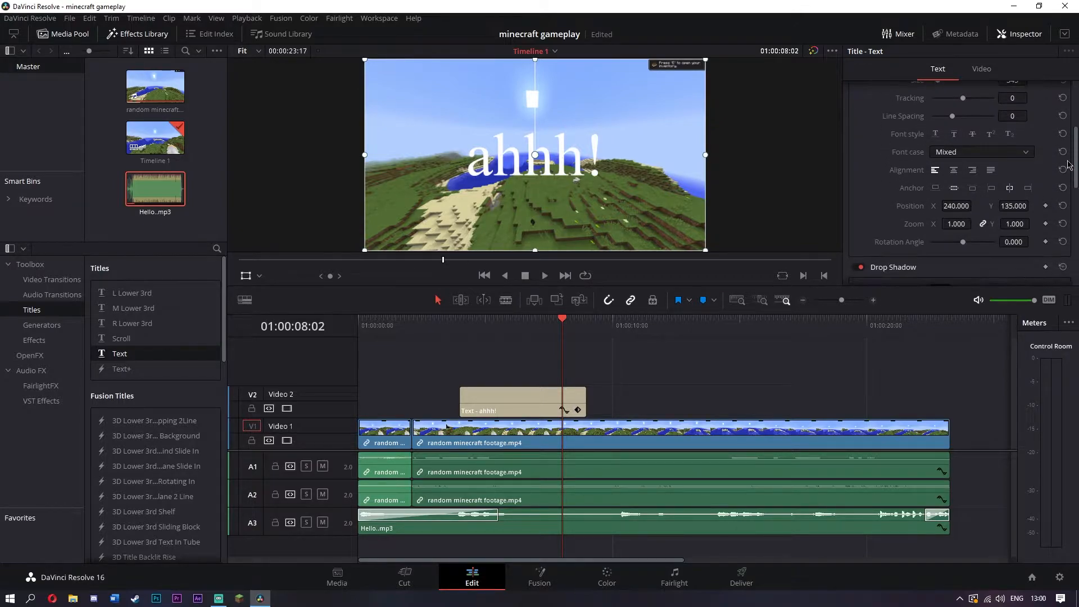
{"action": "left_click", "coordinate": [982, 69]}
{"action": "scroll", "coordinate": [896, 211], "scroll_direction": "down", "scroll_amount": 1}
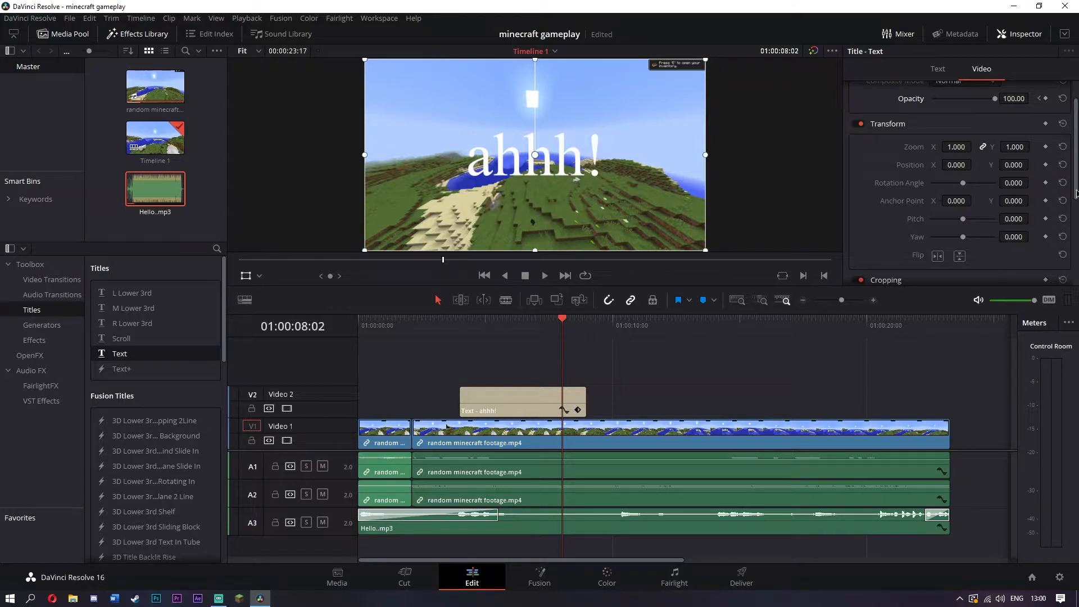
{"action": "left_click_drag", "start_coordinate": [963, 165], "coordinate": [1013, 166]}
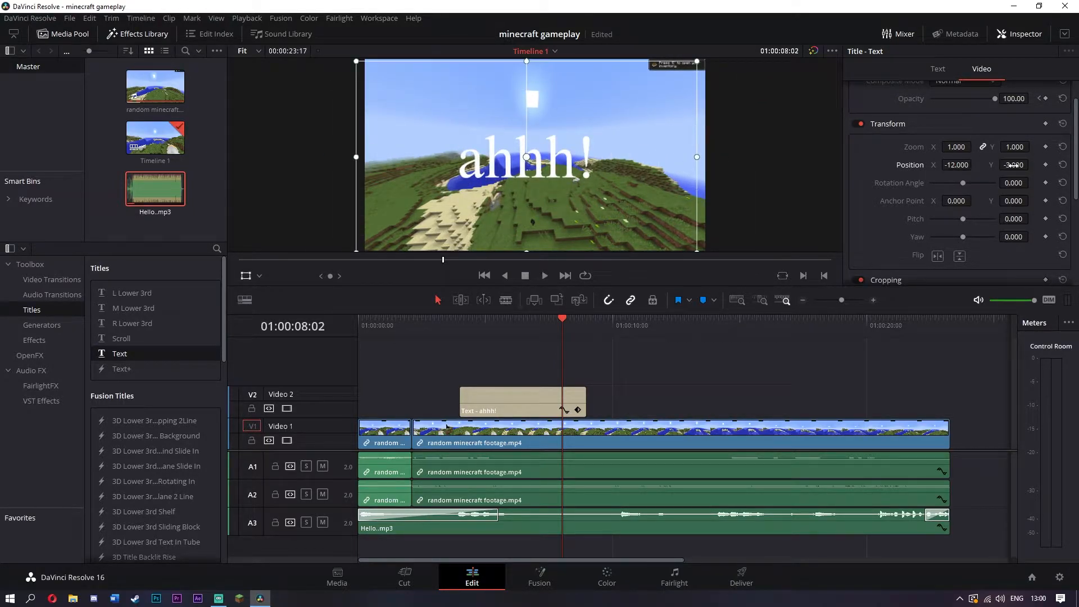
{"action": "left_click", "coordinate": [1013, 164]}
{"action": "key", "text": "BackSpace"}
{"action": "key", "text": "Return"}
{"action": "left_click", "coordinate": [947, 165]}
{"action": "type", "text": "0"}
{"action": "key", "text": "Return"}
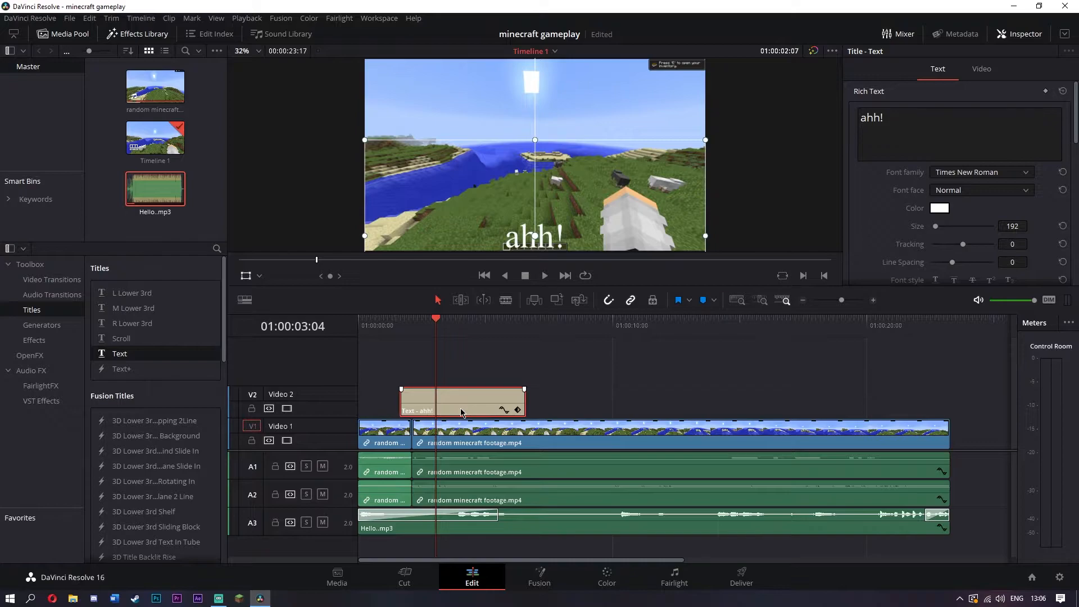
Step: Undo the recent edits to the "ahh!" title and the gameplay clips, redo them, and undo them again
{"action": "key", "text": "ctrl+z"}
{"action": "key", "text": "ctrl+z"}
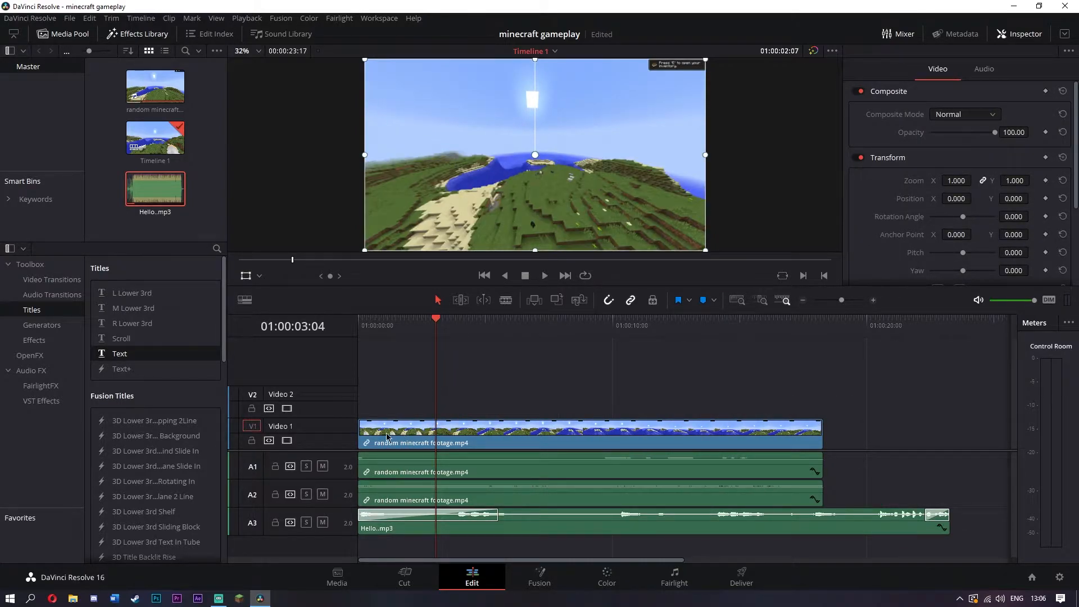
{"action": "key", "text": "ctrl+shift+z"}
{"action": "key", "text": "ctrl+shift+z"}
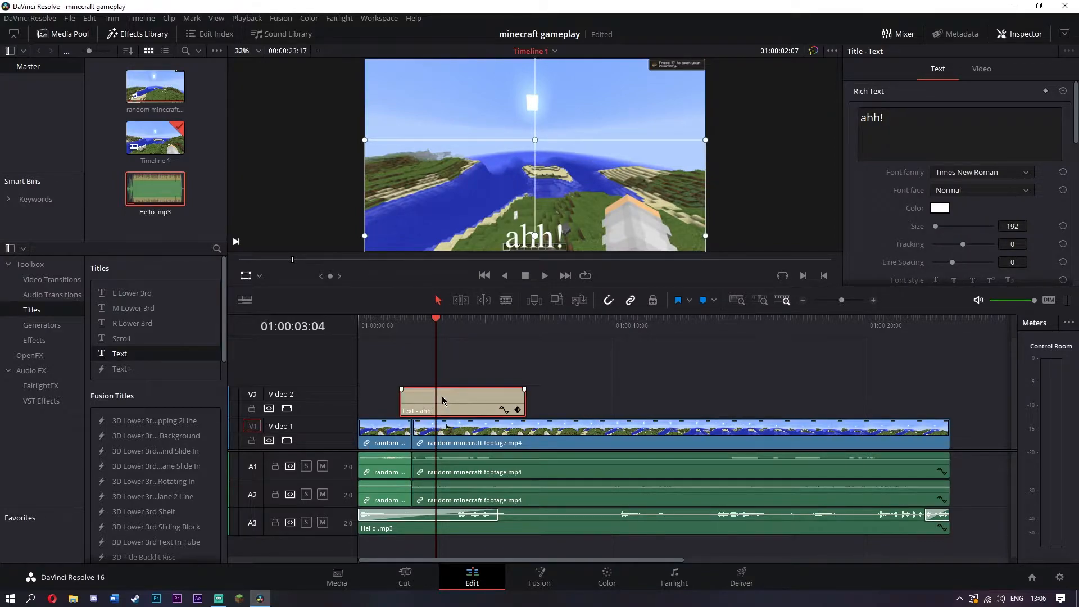
{"action": "key", "text": "ctrl+z"}
{"action": "key", "text": "ctrl+z"}
Step: Split the gameplay clip at 01:00:02:32 and about 01:00:03:21, and delete the short section between the cuts, closing the gap
{"action": "left_click_drag", "start_coordinate": [434, 321], "coordinate": [423, 322]}
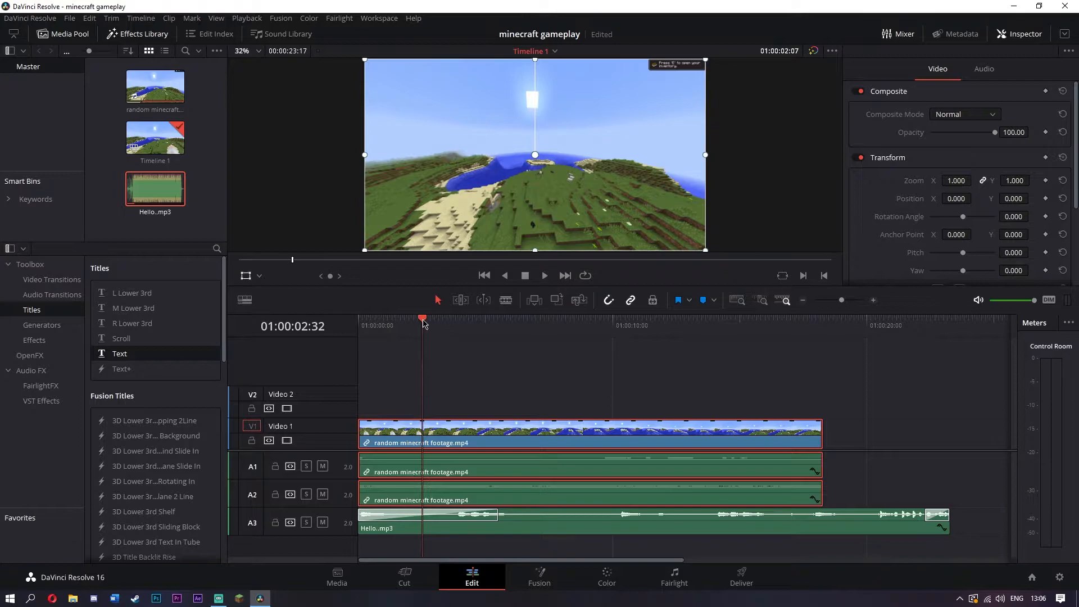
{"action": "key", "text": "b"}
{"action": "left_click", "coordinate": [424, 441]}
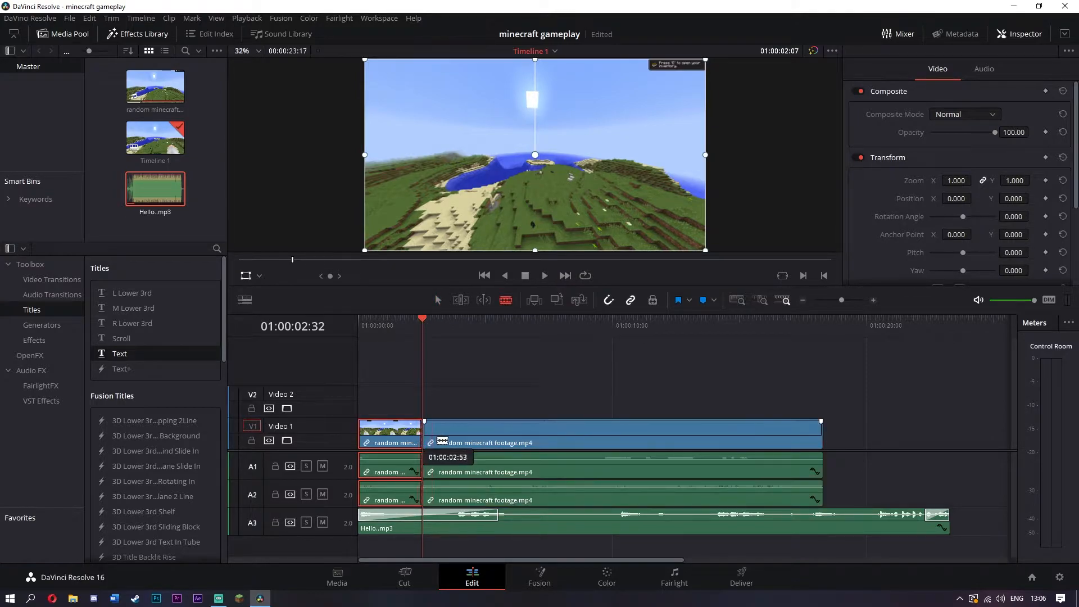
{"action": "left_click", "coordinate": [446, 430]}
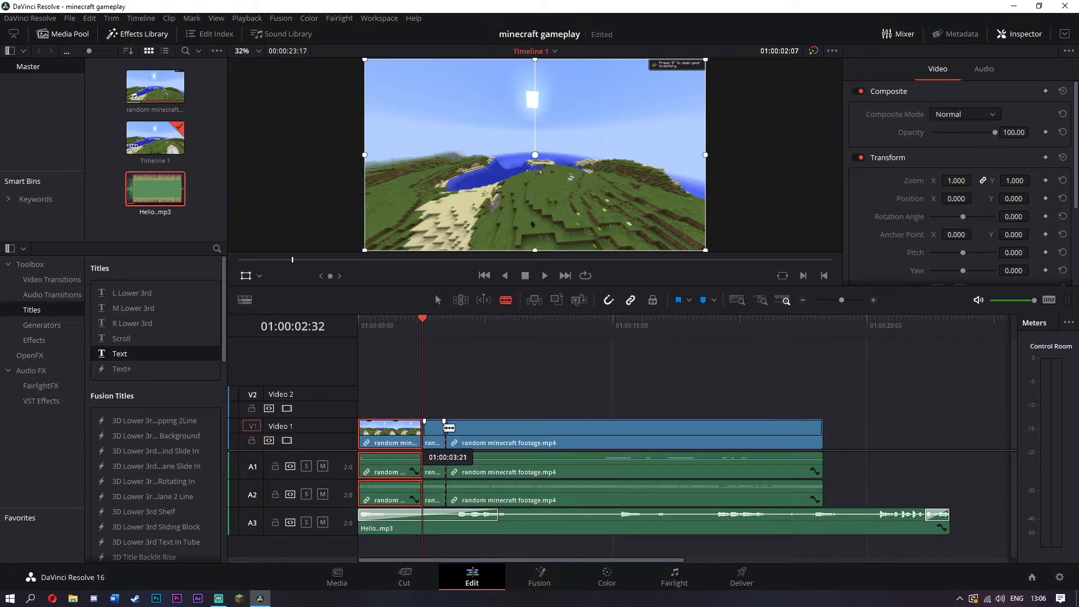
{"action": "key", "text": "a"}
{"action": "left_click", "coordinate": [436, 432]}
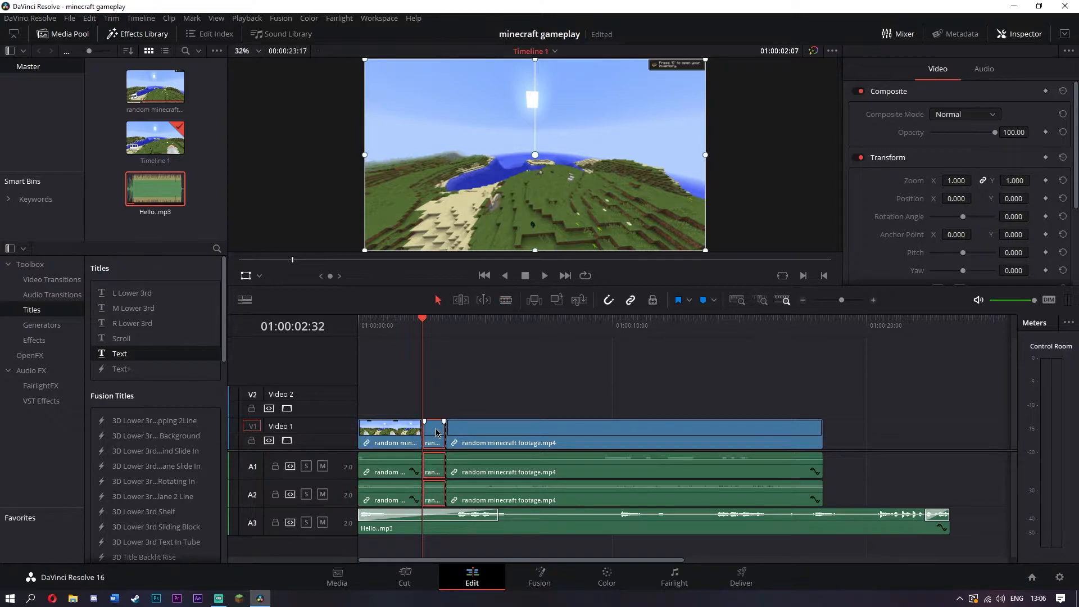
{"action": "key", "text": "BackSpace"}
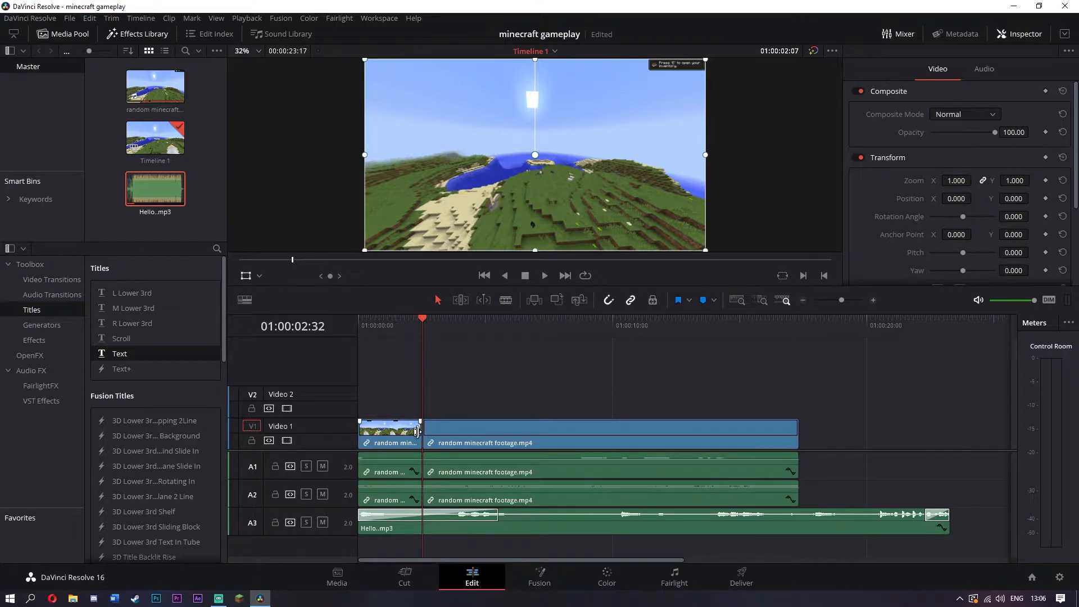
Step: Search the effects for "push", place the Push transition on the cut between the two gameplay clips, and shorten it
{"action": "scroll", "coordinate": [417, 432], "scroll_direction": "up", "scroll_amount": 3}
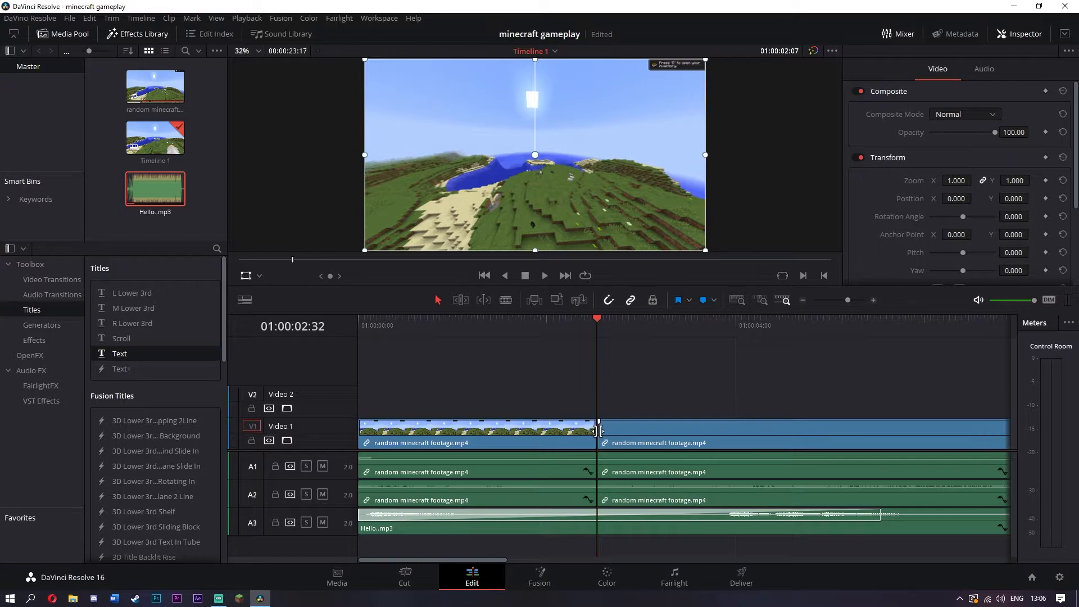
{"action": "left_click_drag", "start_coordinate": [599, 320], "coordinate": [596, 324]}
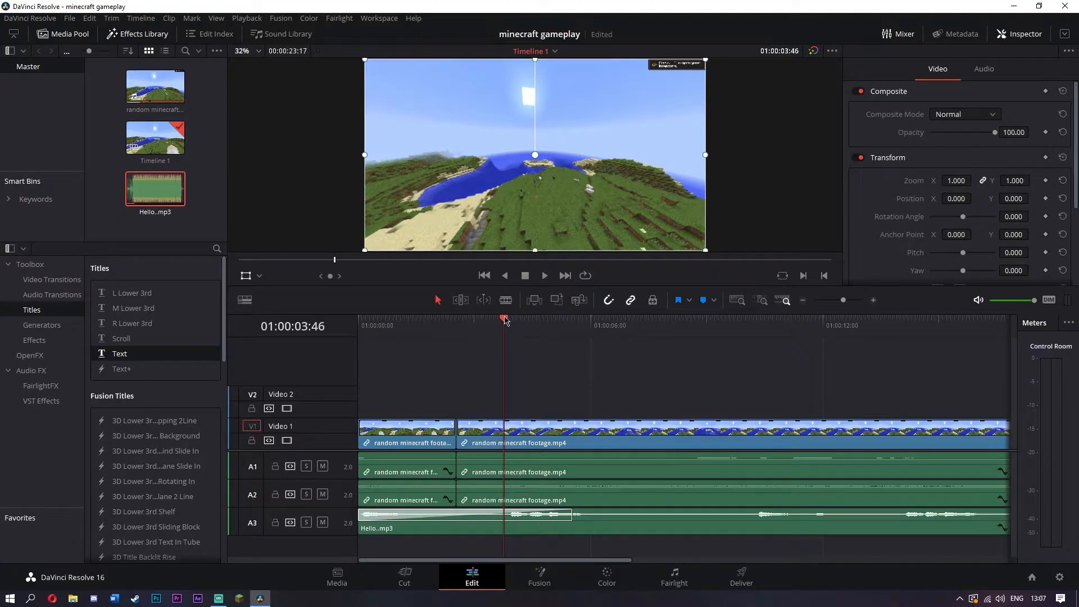
{"action": "left_click_drag", "start_coordinate": [505, 321], "coordinate": [448, 327]}
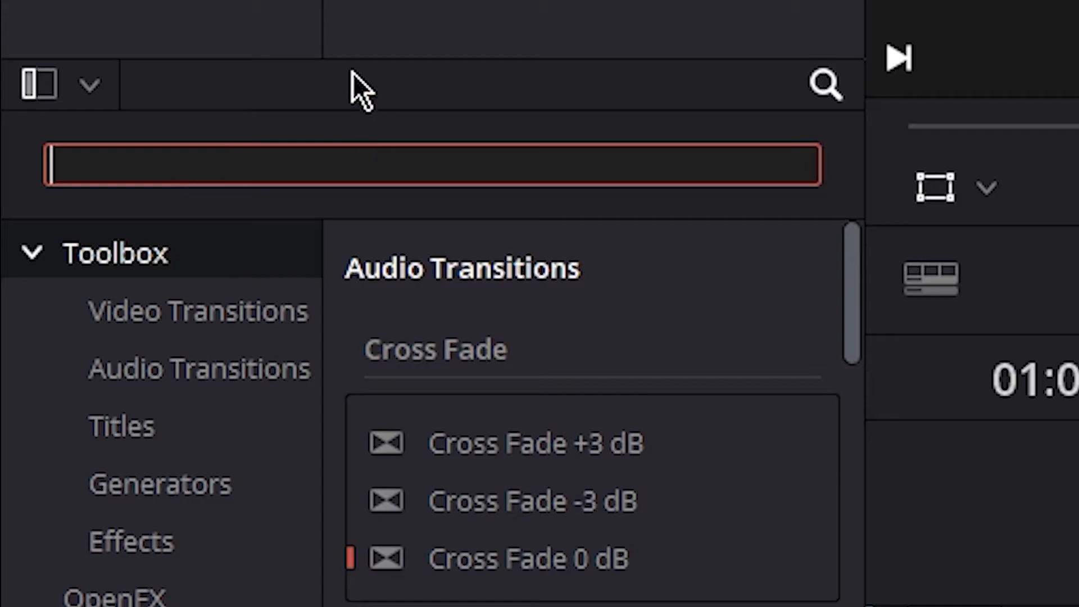
{"action": "left_click", "coordinate": [355, 86]}
{"action": "left_click", "coordinate": [180, 163]}
{"action": "type", "text": "push"}
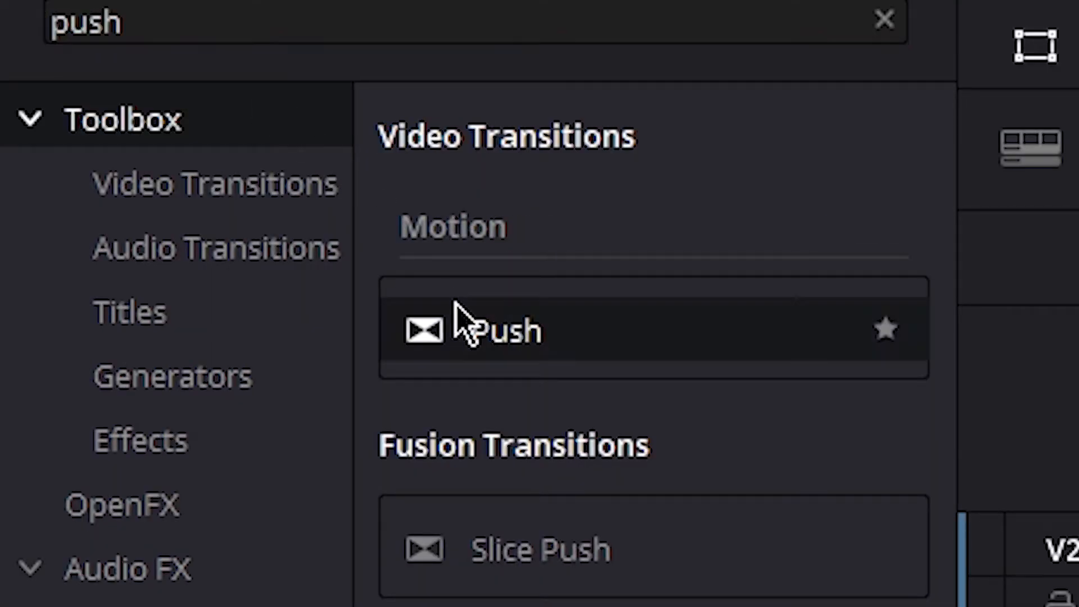
{"action": "left_click_drag", "start_coordinate": [461, 314], "coordinate": [560, 303]}
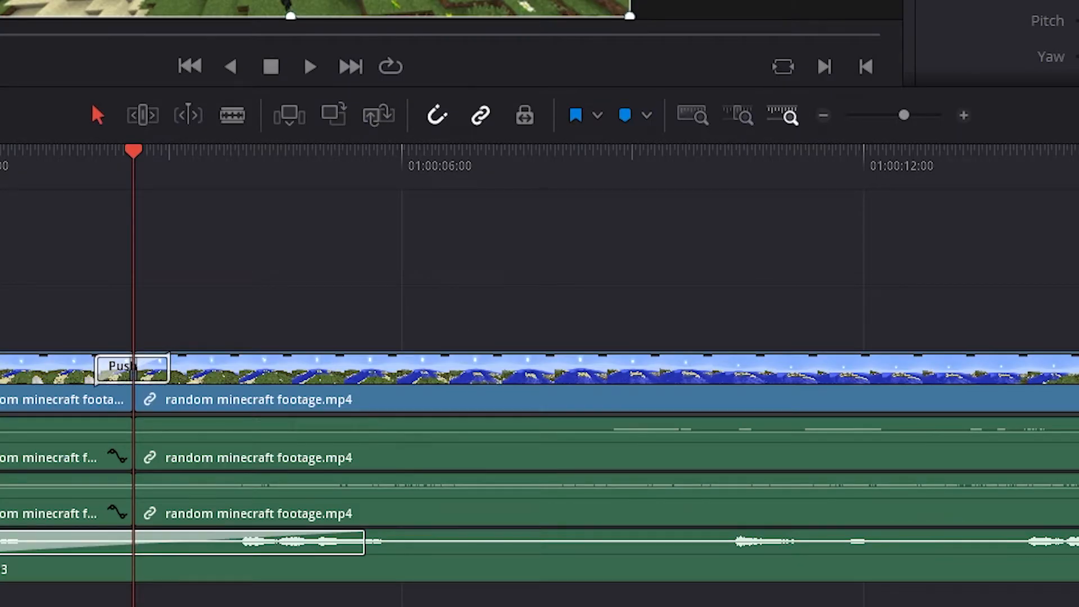
{"action": "left_click_drag", "start_coordinate": [919, 113], "coordinate": [929, 119]}
{"action": "left_click_drag", "start_coordinate": [913, 367], "coordinate": [651, 368]}
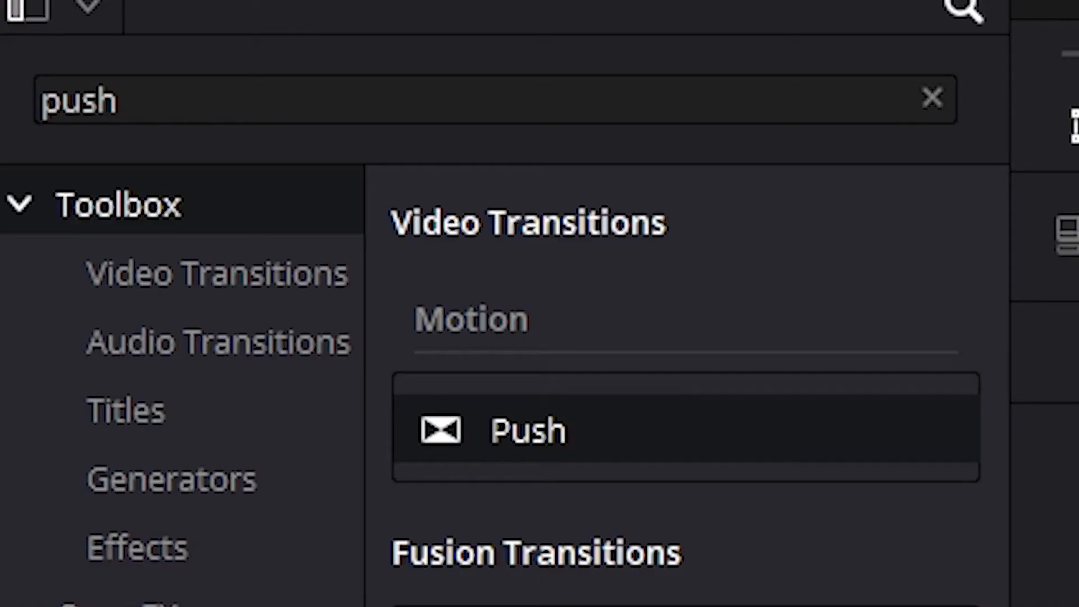
Step: Clear the "push" search and place an Adjustment Clip on Video 2, starting at the beginning of the Push transition
{"action": "left_click", "coordinate": [127, 557]}
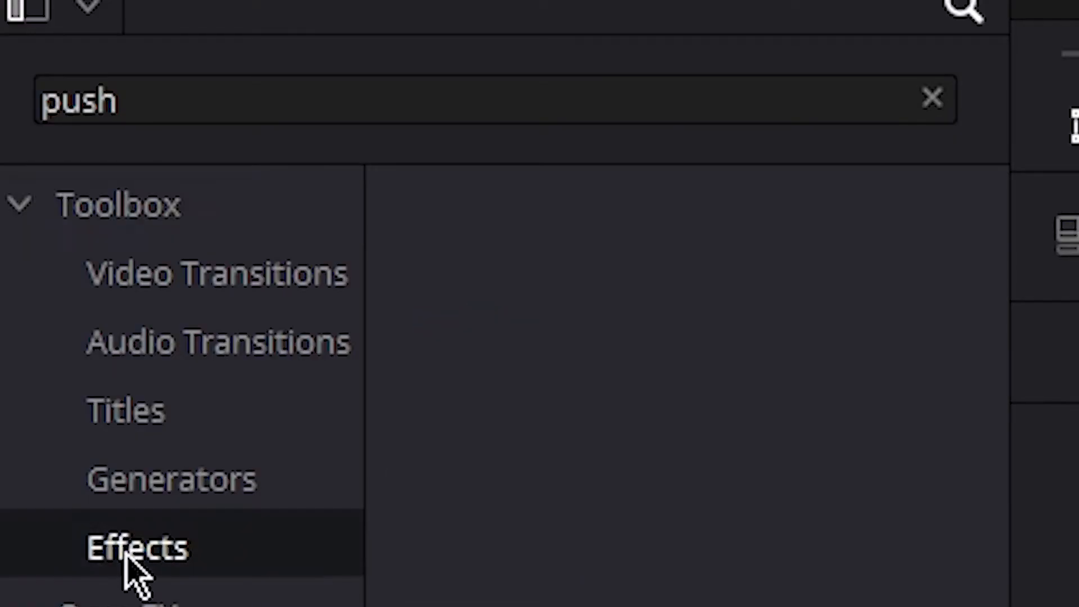
{"action": "left_click", "coordinate": [932, 97]}
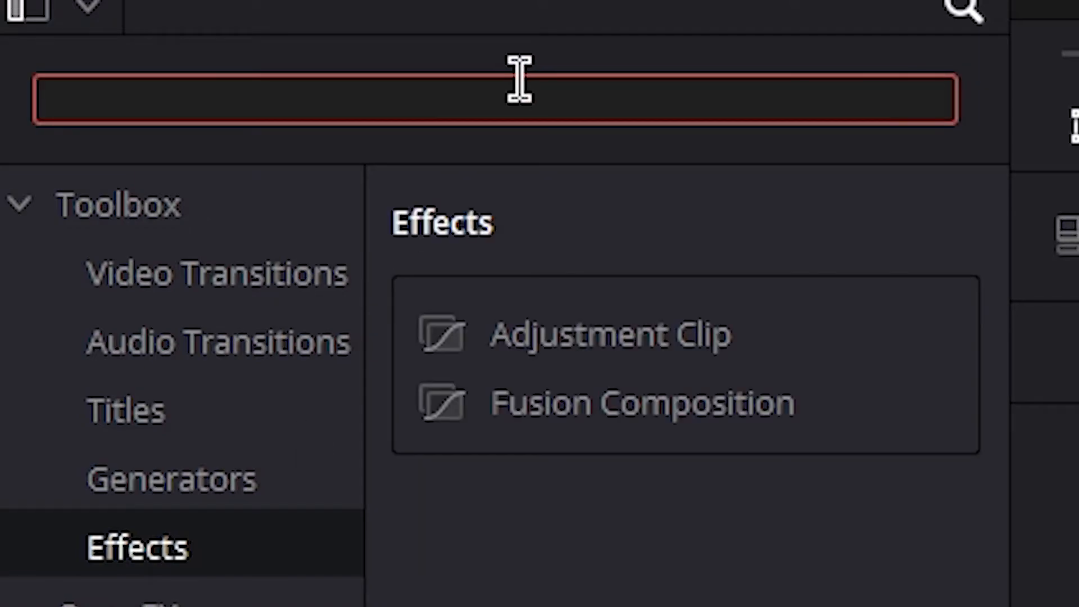
{"action": "left_click_drag", "start_coordinate": [514, 351], "coordinate": [534, 278]}
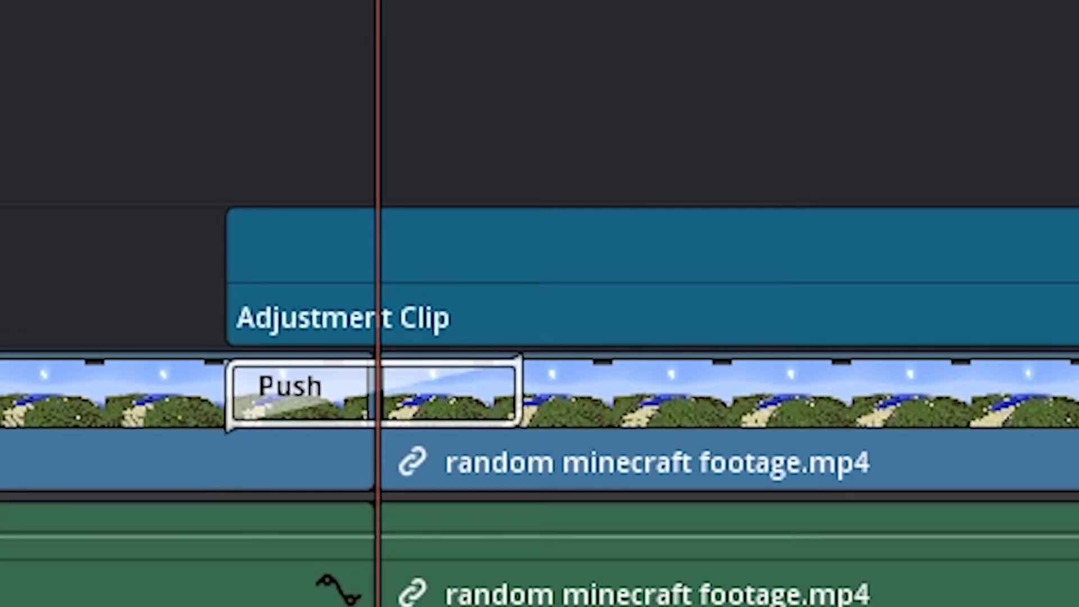
Step: Split the adjustment clip at 01:00:02:38, where the Push transition ends, and delete the part after the cut
{"action": "key", "text": "space"}
{"action": "key", "text": "b"}
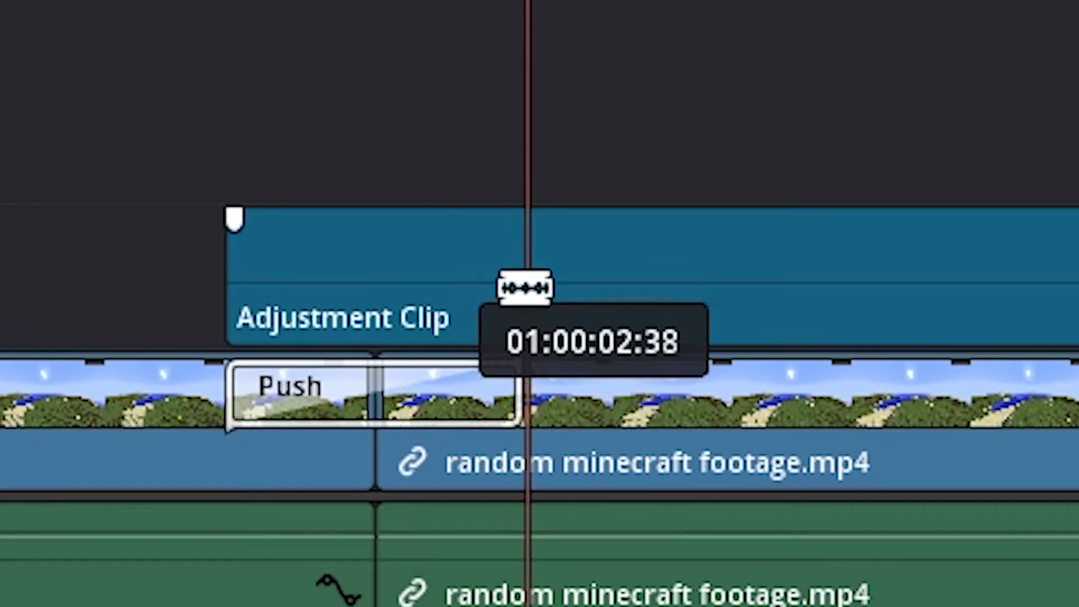
{"action": "left_click", "coordinate": [528, 281]}
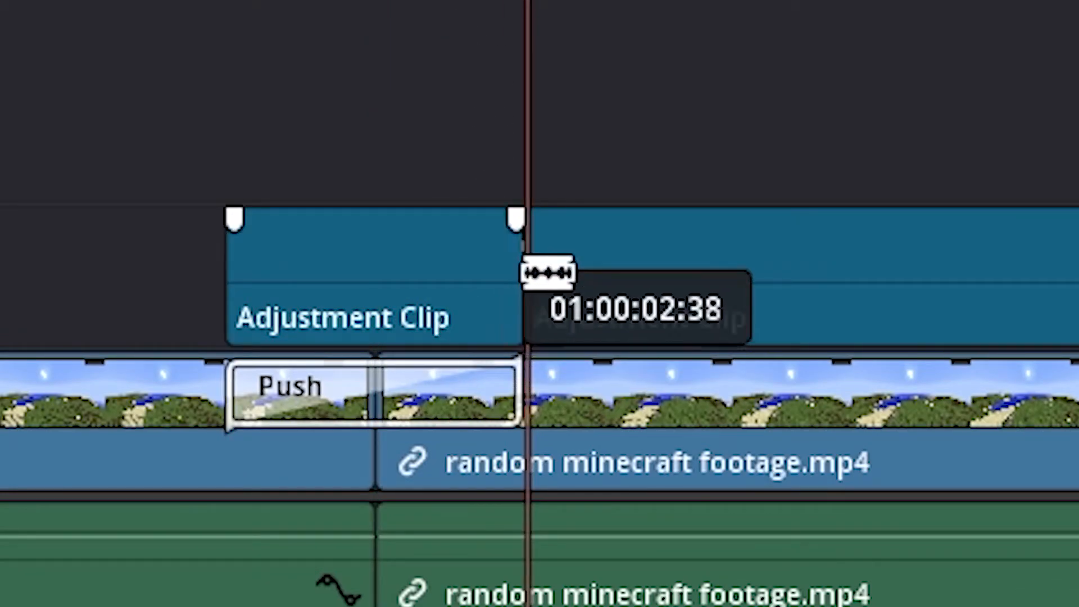
{"action": "key", "text": "a"}
{"action": "left_click", "coordinate": [625, 249]}
{"action": "key", "text": "Delete"}
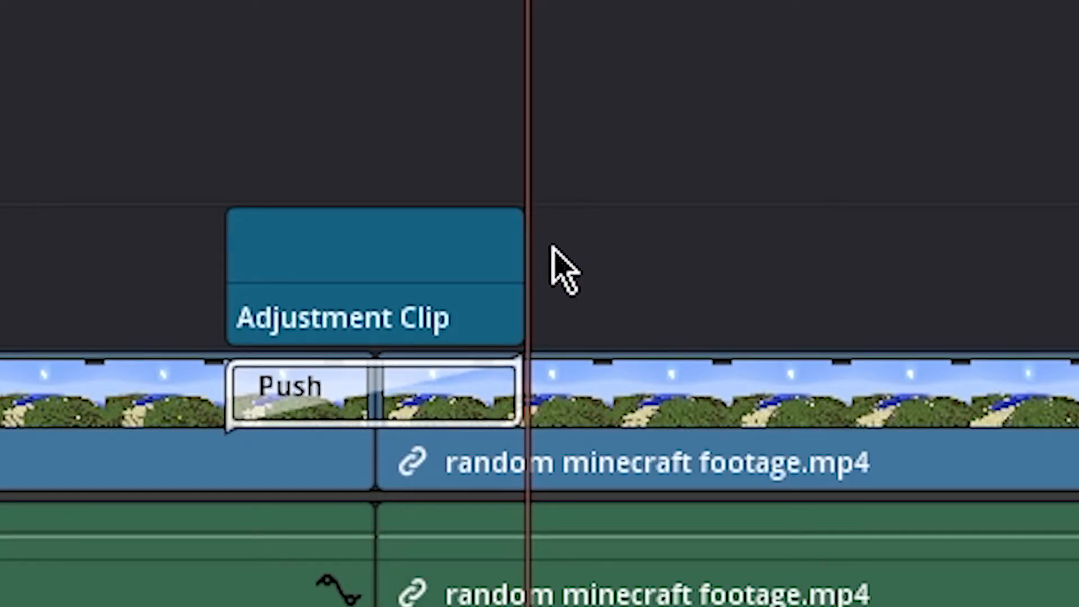
Step: Apply the Directional Blur filter from OpenFX to the adjustment clip above the Push transition
{"action": "left_click", "coordinate": [321, 301]}
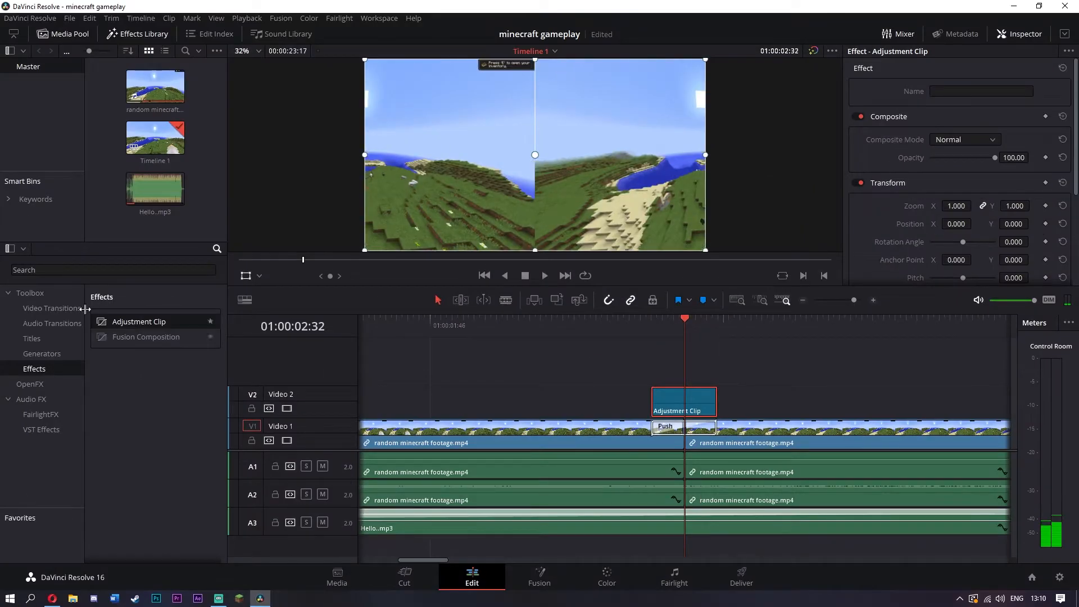
{"action": "left_click", "coordinate": [108, 272]}
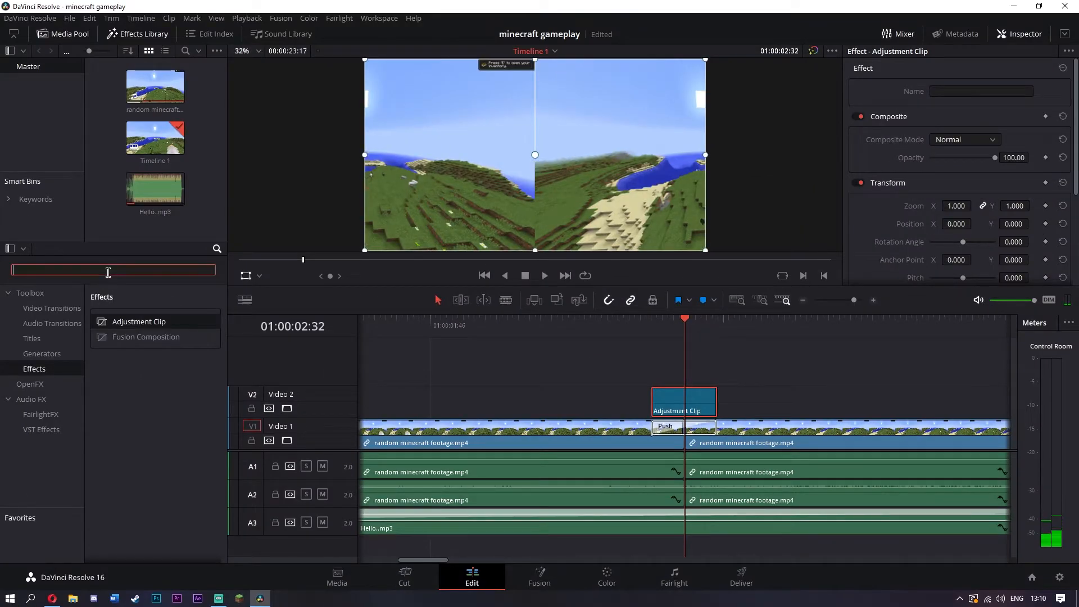
{"action": "type", "text": "cross"}
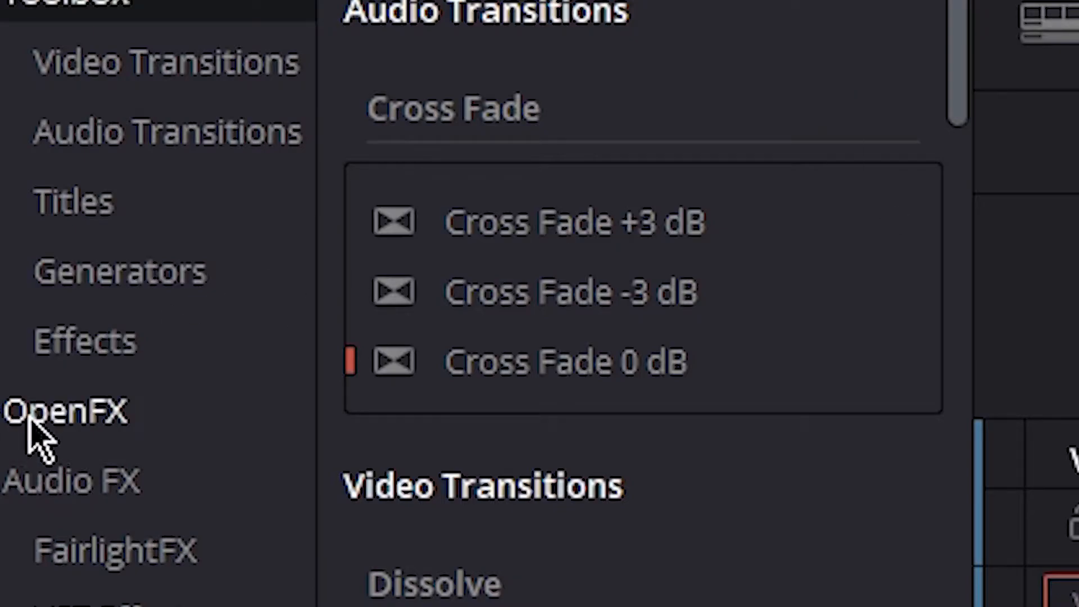
{"action": "left_click", "coordinate": [48, 423]}
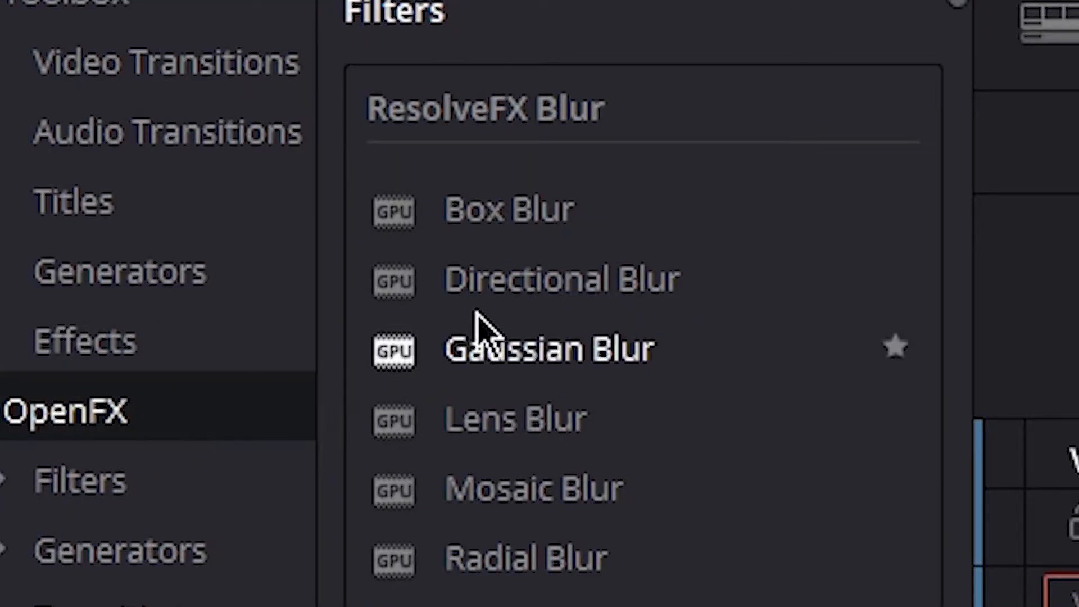
{"action": "left_click_drag", "start_coordinate": [485, 306], "coordinate": [548, 297]}
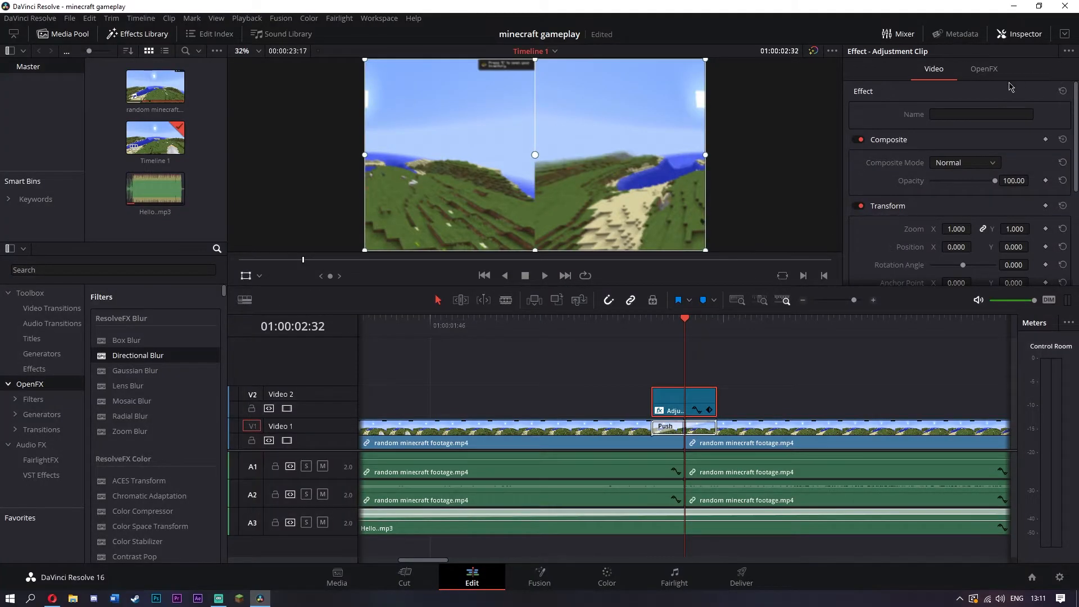
Step: Keyframe the Directional Blur's strength at 0.000 at 01:00:02:26, 1.000 at 01:00:02:32, and 0.000 at 01:00:02:38
{"action": "left_click", "coordinate": [997, 72]}
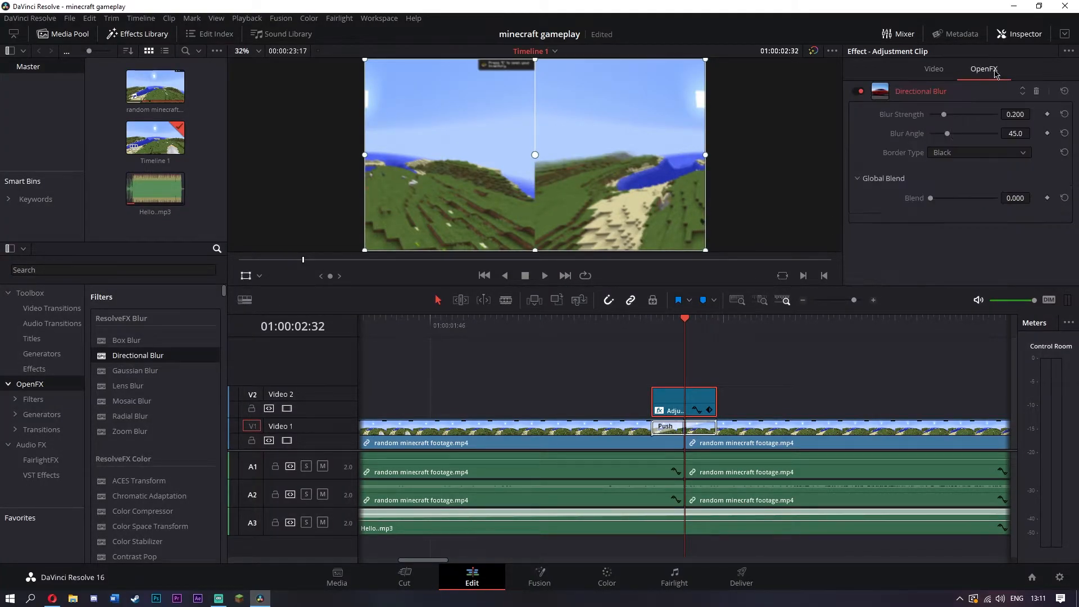
{"action": "left_click_drag", "start_coordinate": [686, 323], "coordinate": [662, 321]}
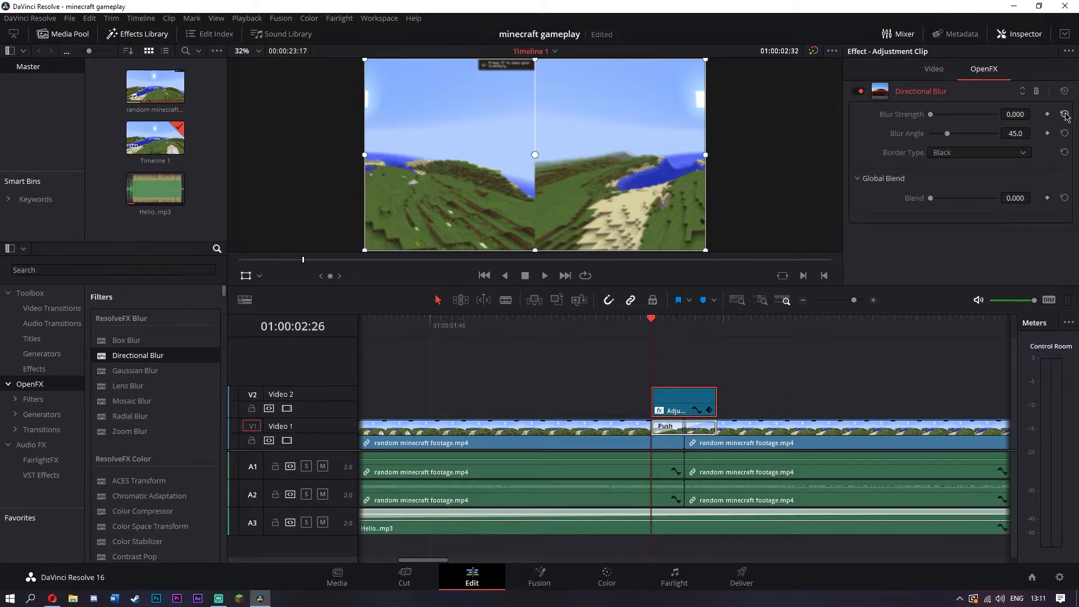
{"action": "left_click_drag", "start_coordinate": [656, 319], "coordinate": [679, 329]}
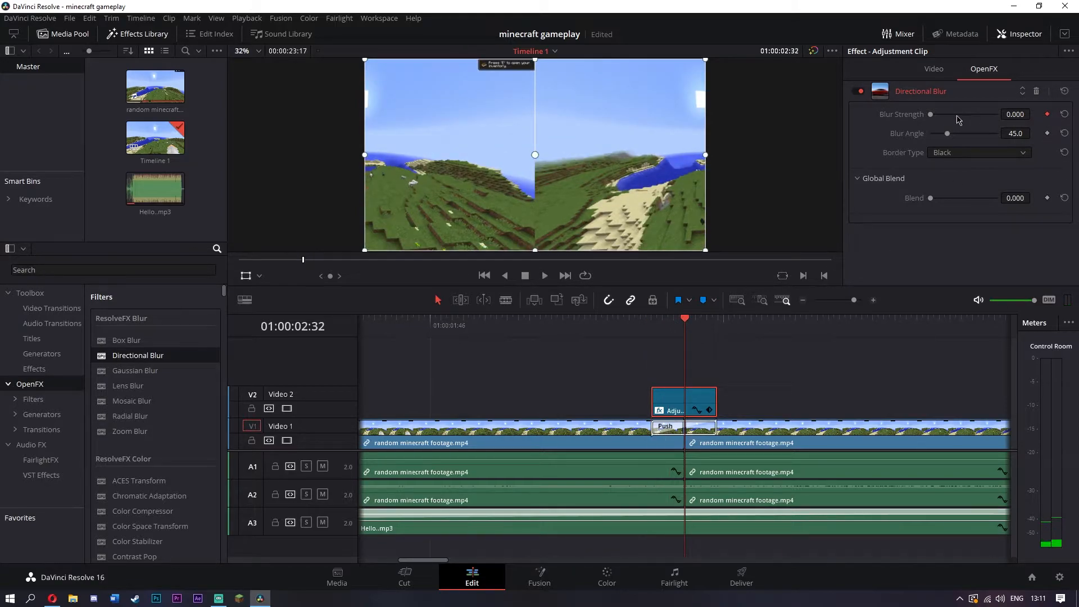
{"action": "left_click_drag", "start_coordinate": [931, 115], "coordinate": [1078, 116]}
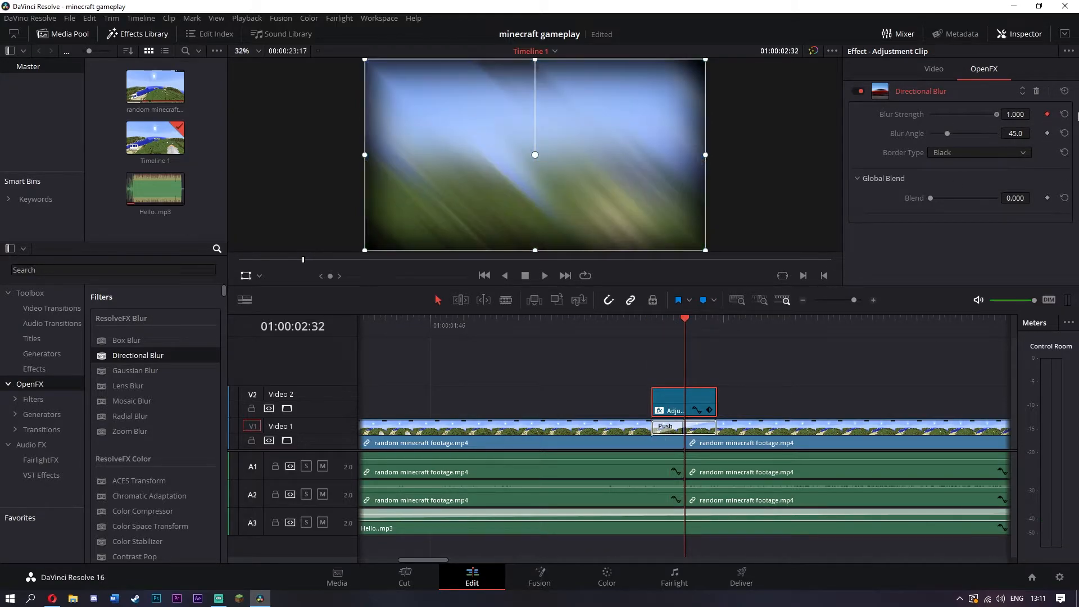
{"action": "left_click", "coordinate": [718, 322]}
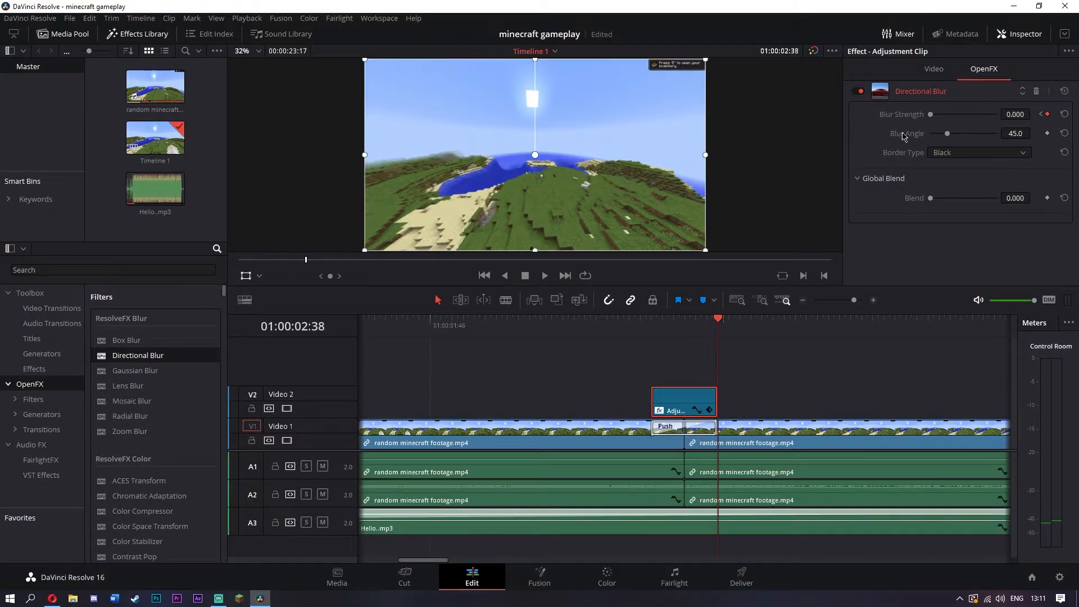
Step: Set the Directional Blur's border type to Replicate and its blur angle to 0.0
{"action": "left_click", "coordinate": [944, 154]}
{"action": "left_click", "coordinate": [948, 177]}
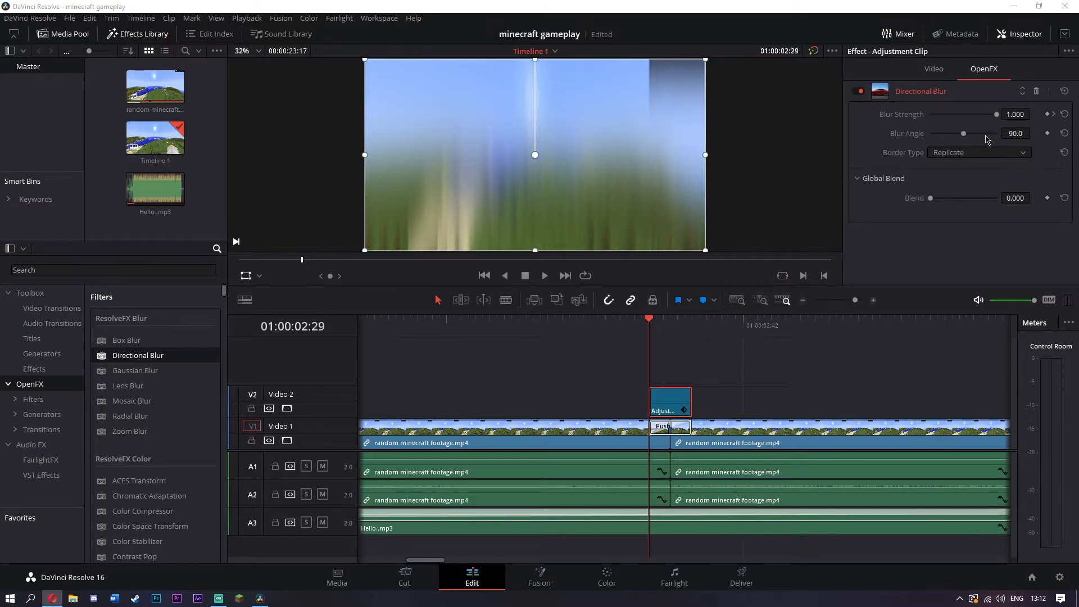
{"action": "left_click_drag", "start_coordinate": [965, 135], "coordinate": [704, 143]}
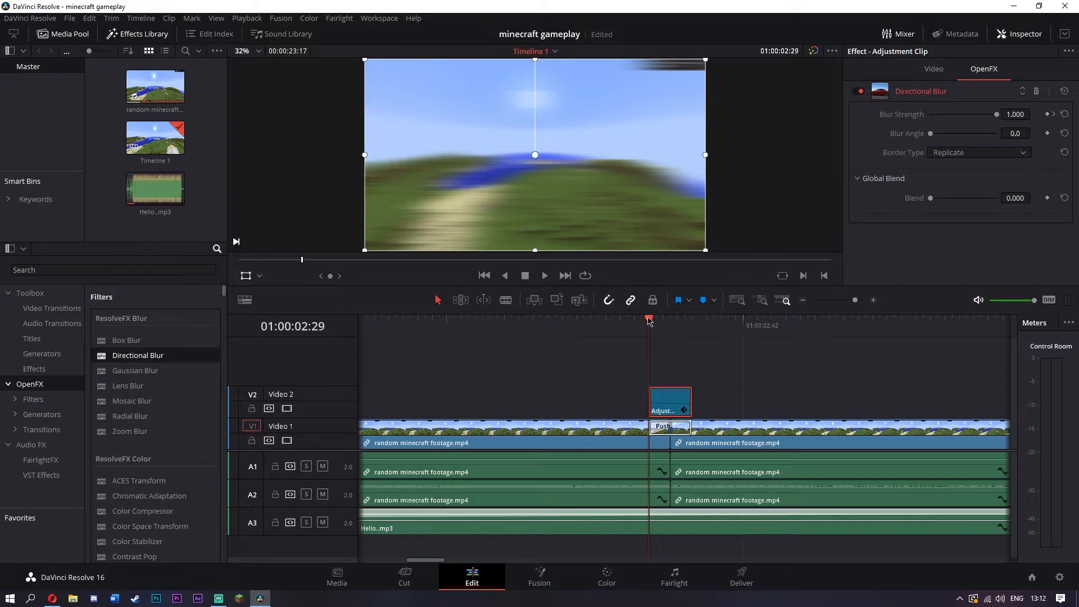
Step: Play back the blurred Push transition from just before the adjustment clip and scrub across it to check the effect
{"action": "left_click_drag", "start_coordinate": [650, 321], "coordinate": [626, 330]}
{"action": "left_click", "coordinate": [544, 276]}
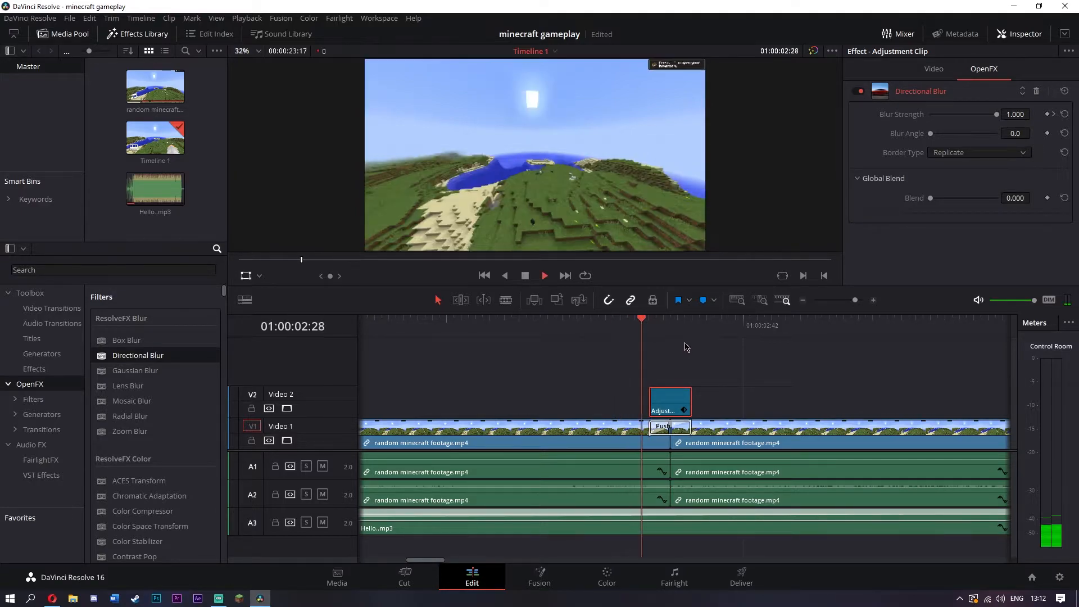
{"action": "key", "text": "space"}
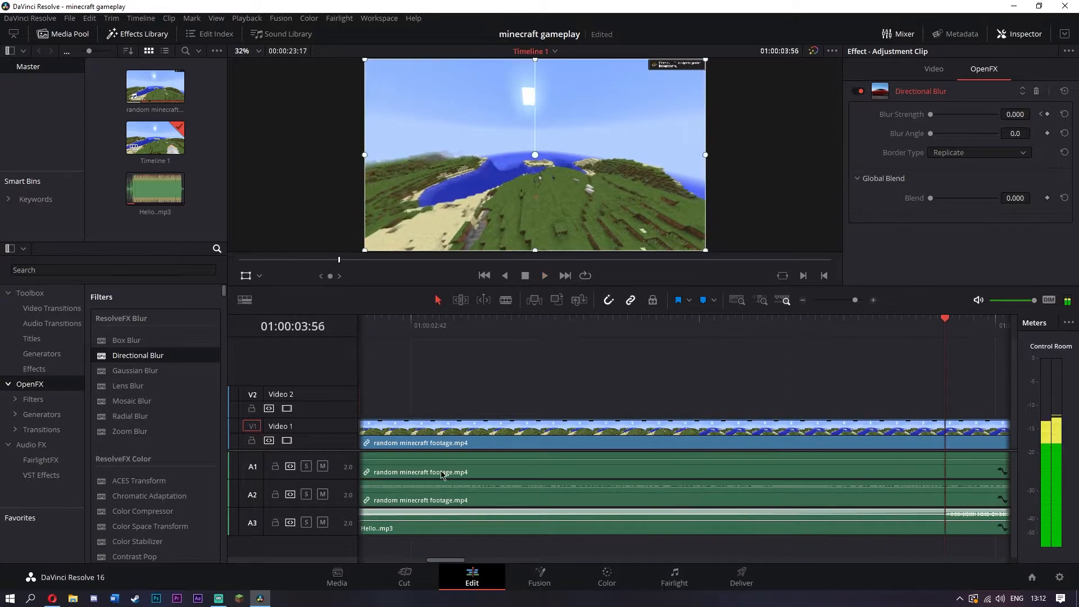
{"action": "left_click_drag", "start_coordinate": [455, 563], "coordinate": [434, 564]}
{"action": "left_click", "coordinate": [664, 323]}
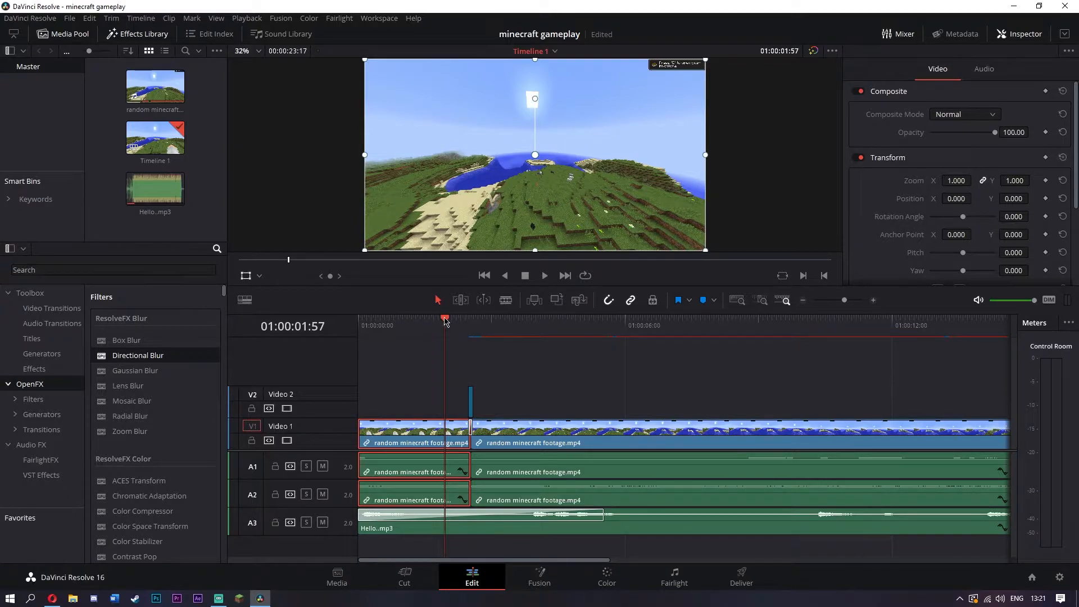
{"action": "left_click_drag", "start_coordinate": [445, 321], "coordinate": [487, 323]}
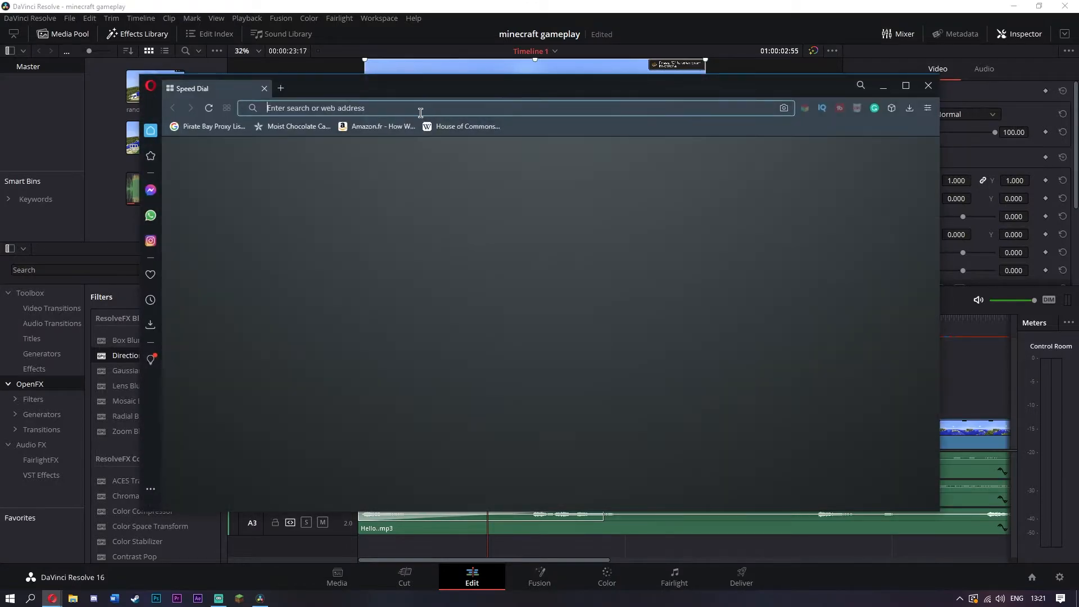
Step: Switch to the Opera browser, open youtube.com, and search for "whoosh sound effect"
{"action": "type", "text": "youtube.com"}
{"action": "key", "text": "Return"}
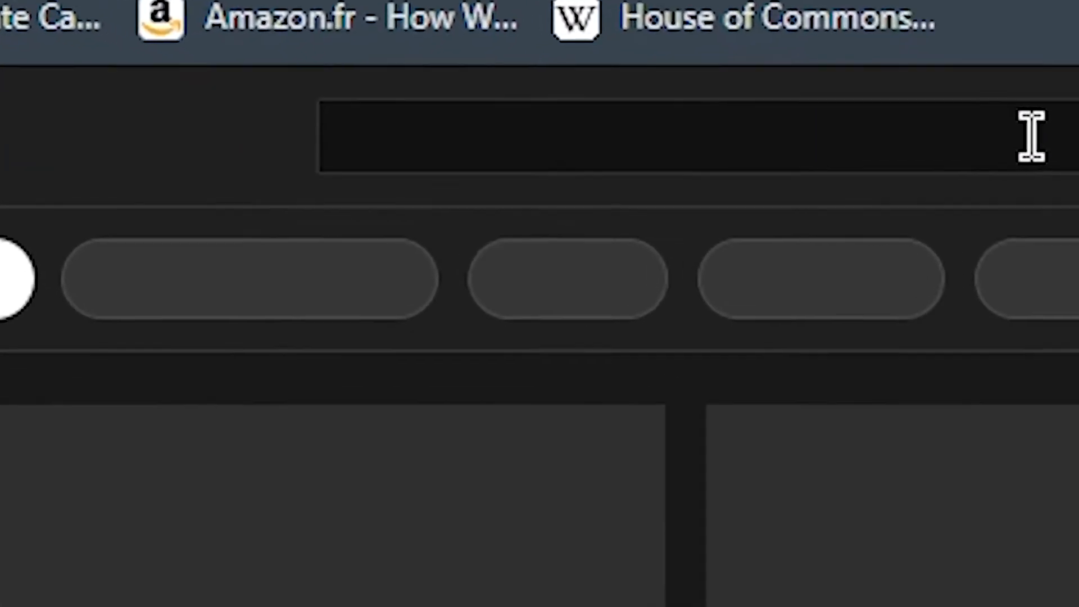
{"action": "left_click", "coordinate": [526, 151]}
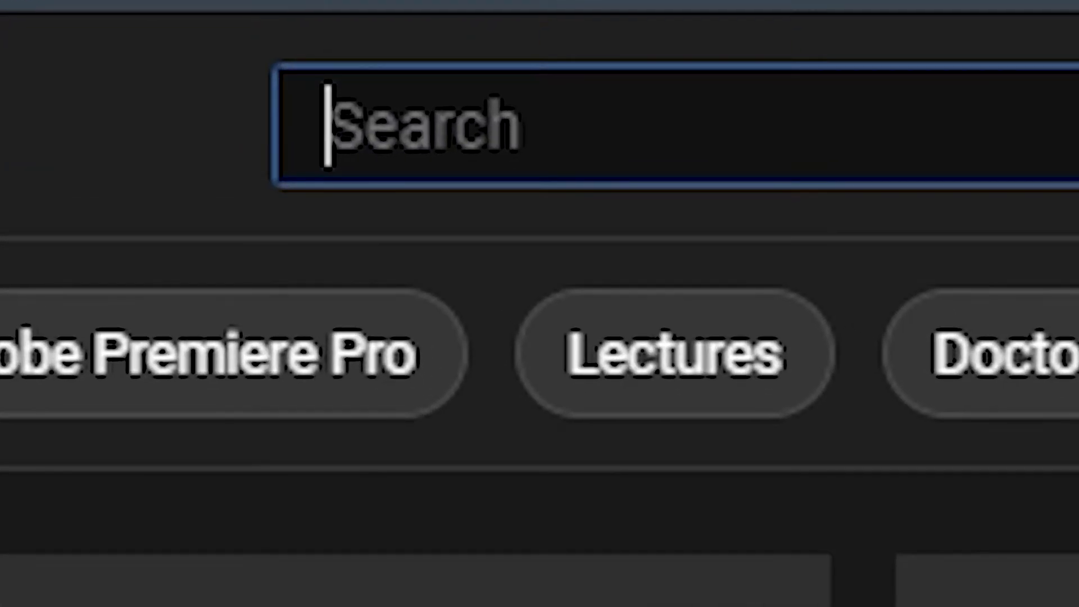
{"action": "type", "text": "whoosh sound effect"}
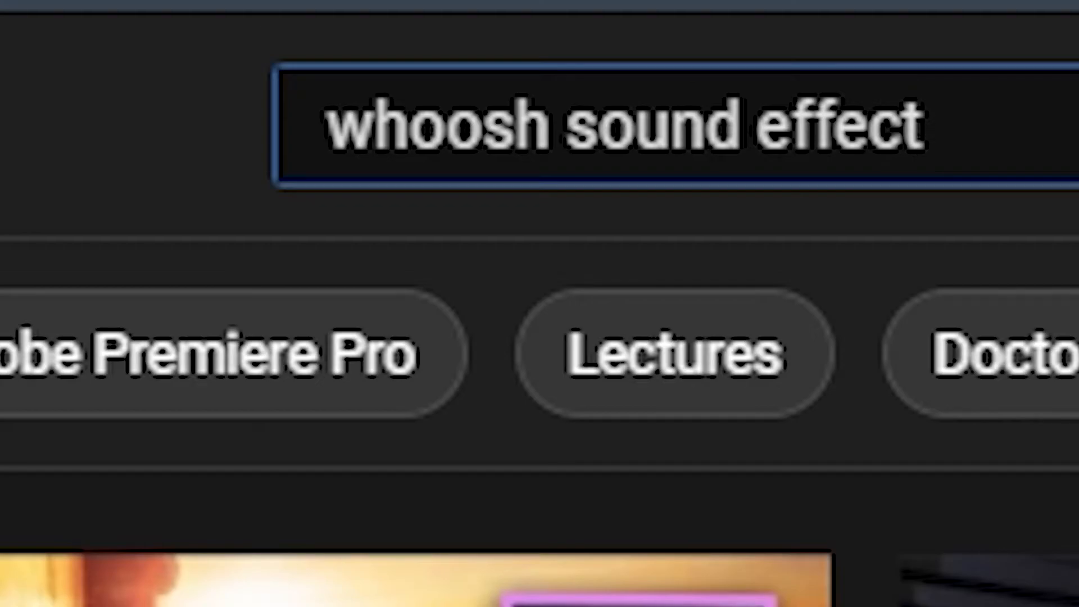
{"action": "key", "text": "Return"}
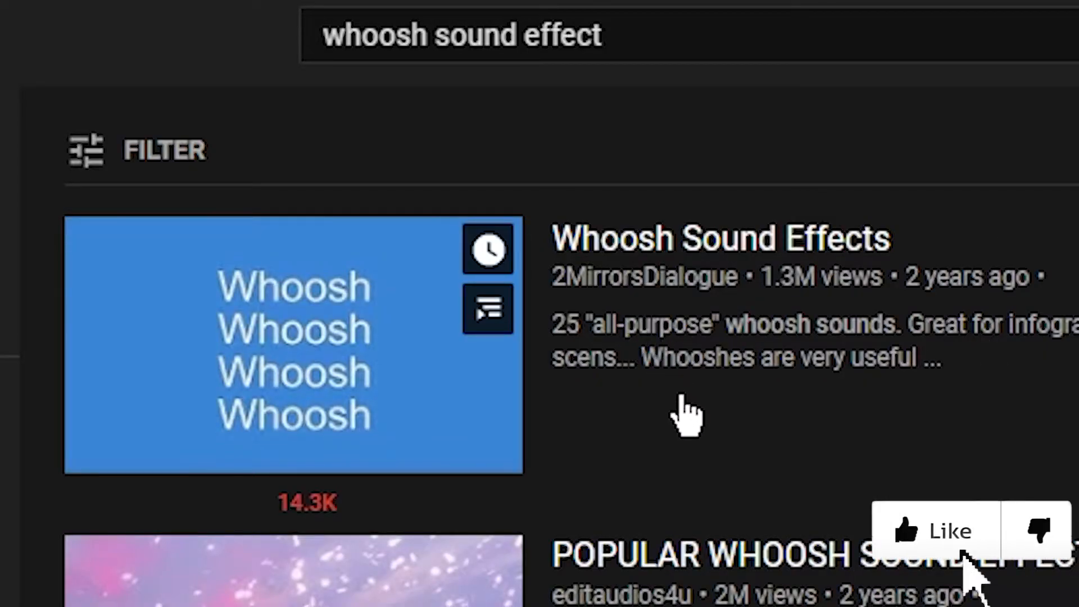
Step: Open the two-second "Whoosh sound effect" video from the results and copy its web address
{"action": "scroll", "coordinate": [686, 416], "scroll_direction": "down", "scroll_amount": 15}
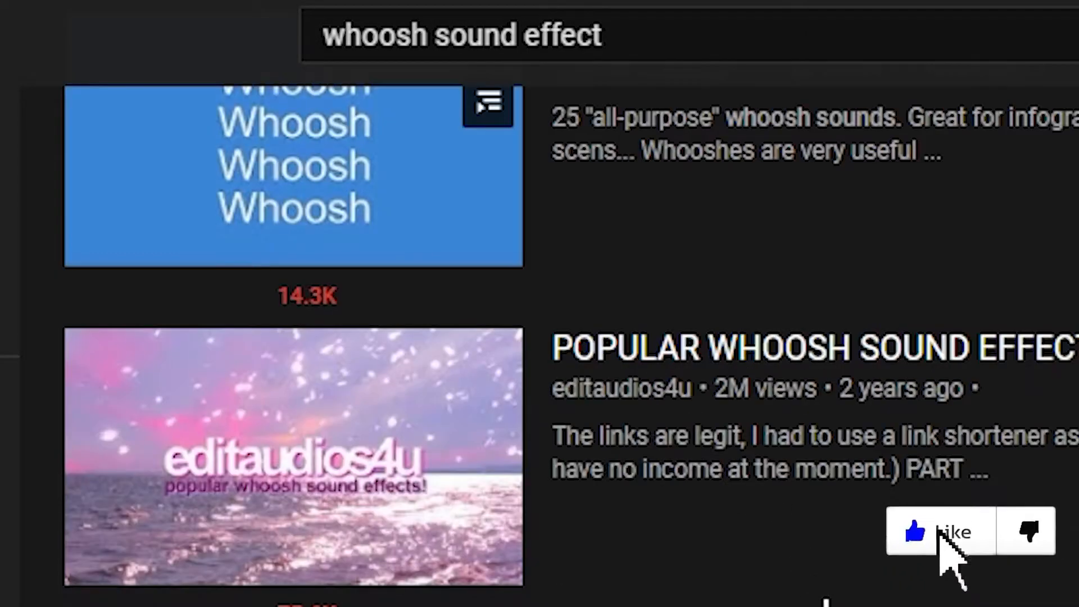
{"action": "scroll", "coordinate": [511, 489], "scroll_direction": "up", "scroll_amount": 5}
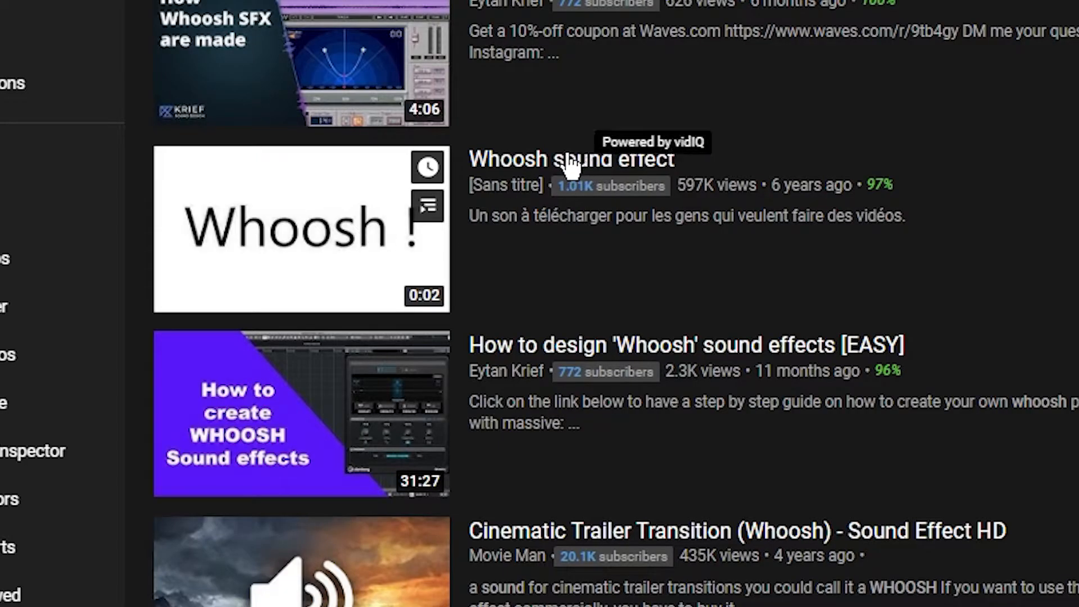
{"action": "left_click", "coordinate": [538, 163]}
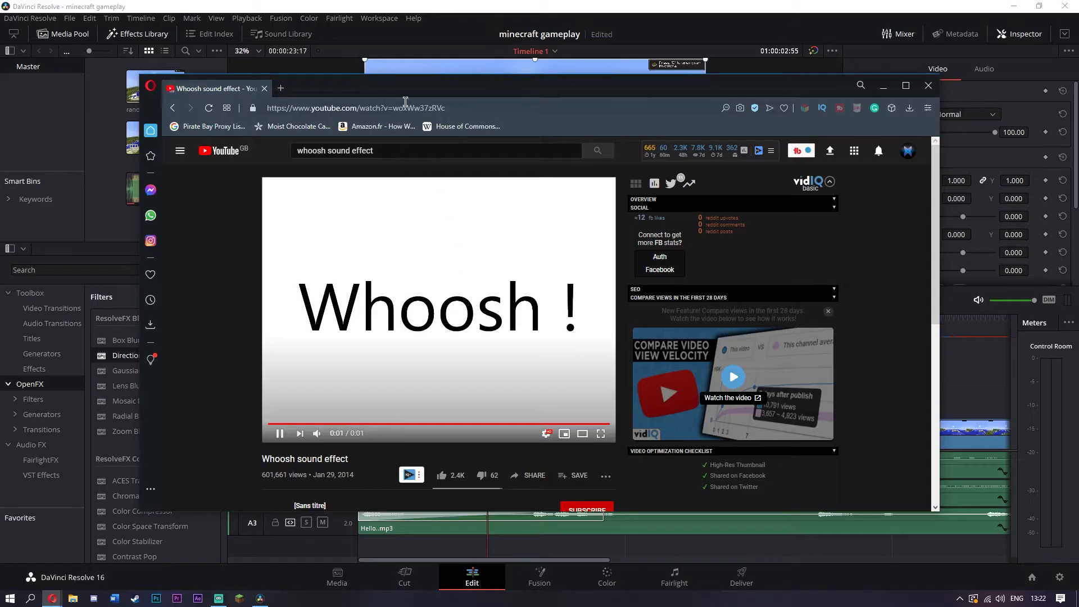
{"action": "left_click", "coordinate": [400, 108]}
{"action": "right_click", "coordinate": [400, 108]}
{"action": "left_click", "coordinate": [444, 151]}
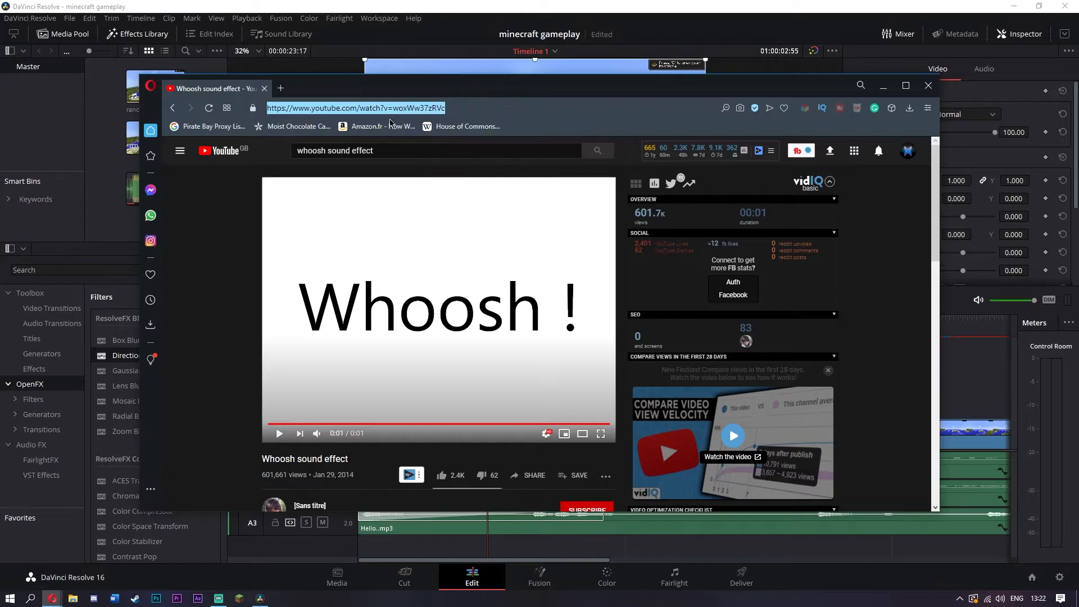
Step: Search the web for "youtube mp3" in a new browser tab to find the YouTube to Mp3 Converter
{"action": "left_click", "coordinate": [281, 89]}
{"action": "type", "text": "yout"}
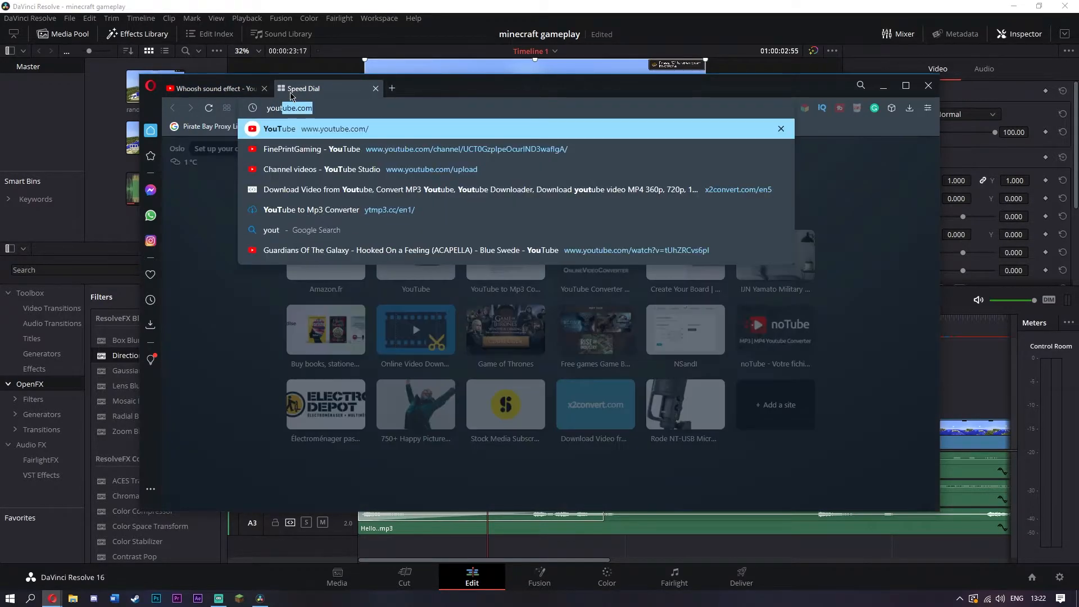
{"action": "type", "text": "ube mp3"}
{"action": "key", "text": "Return"}
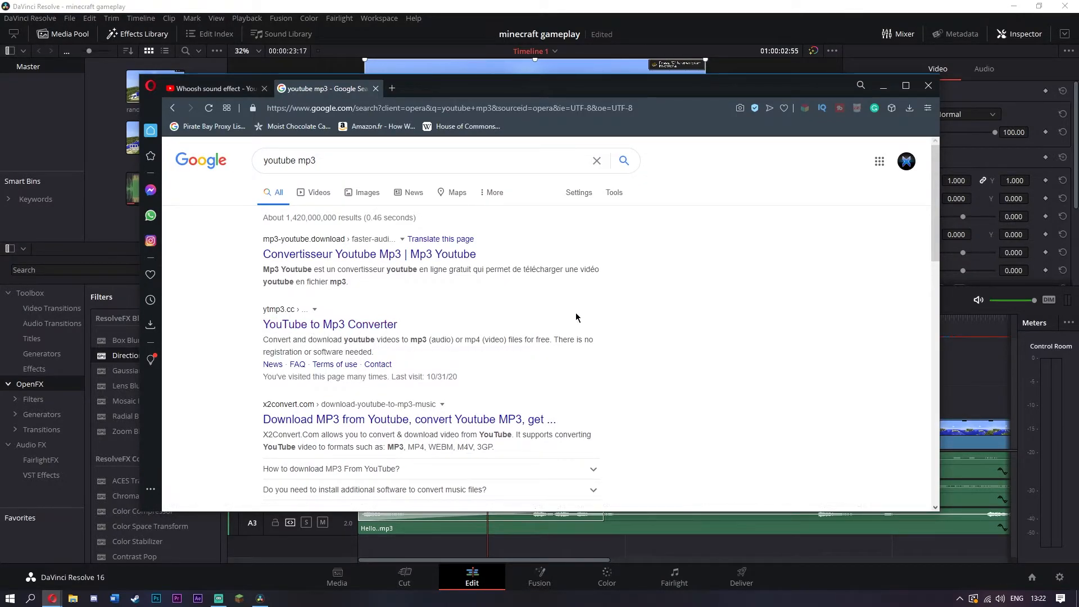
Step: Paste the whoosh video's link into the YTMP3 converter, convert it to mp3, download the file, and show the browser's downloads
{"action": "right_click", "coordinate": [462, 269]}
{"action": "left_click", "coordinate": [515, 358]}
{"action": "left_click", "coordinate": [671, 273]}
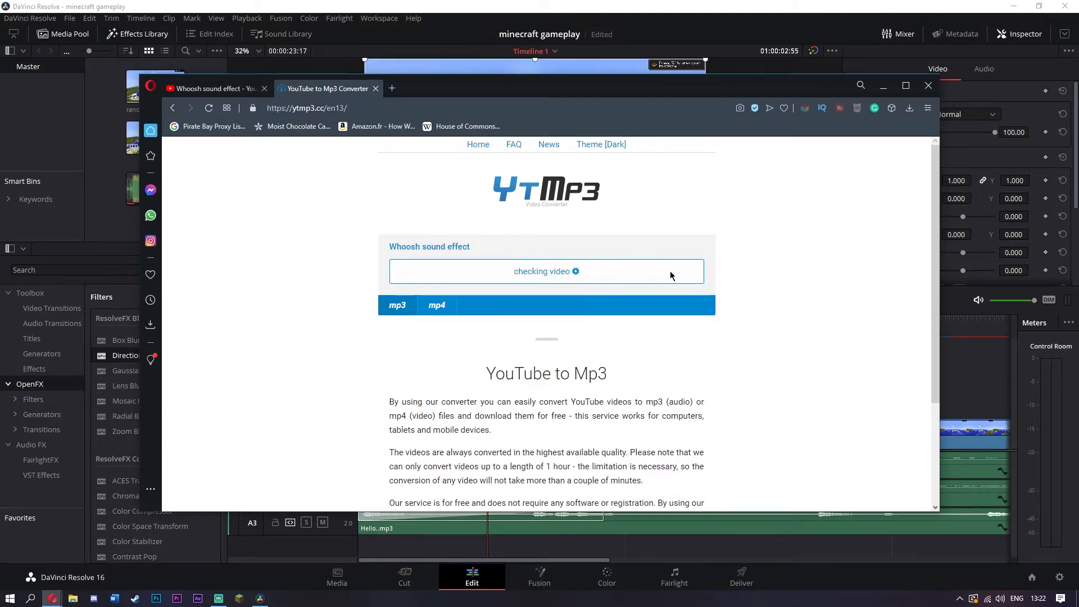
{"action": "left_click", "coordinate": [507, 280]}
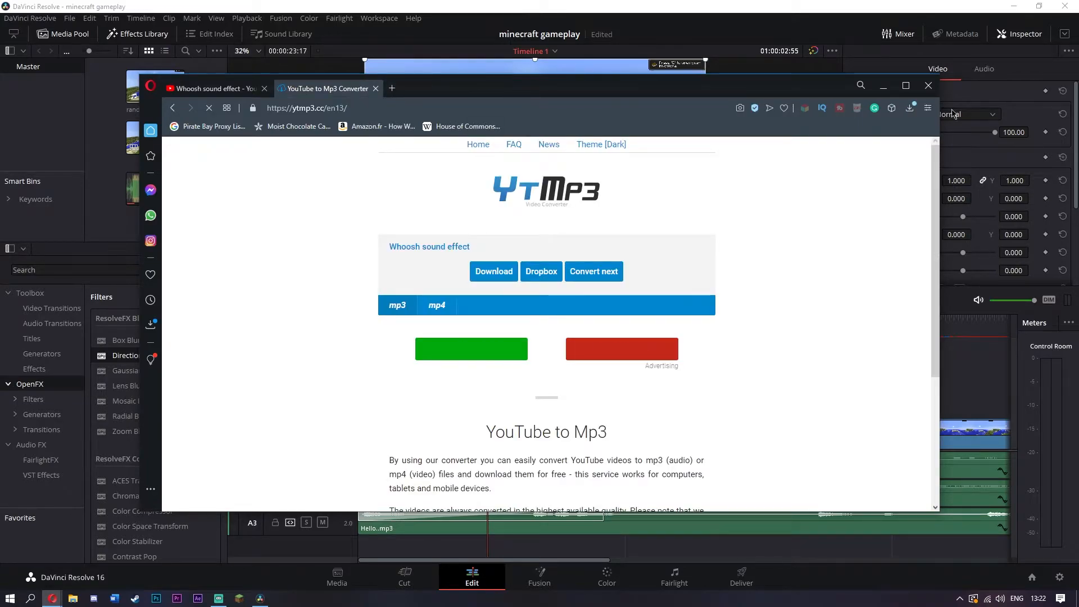
{"action": "left_click", "coordinate": [911, 109]}
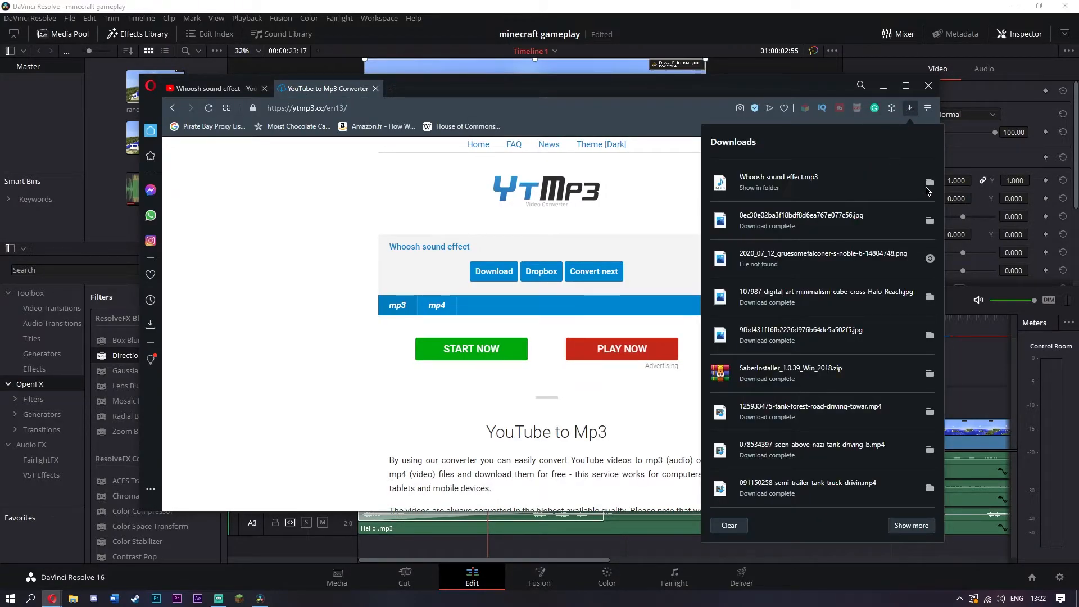
Step: Bring the downloaded Whoosh sound effect.mp3 from the browser's downloads into the DaVinci Resolve timeline, on audio track A4 below the music
{"action": "left_click_drag", "start_coordinate": [699, 91], "coordinate": [815, 43]}
{"action": "left_click", "coordinate": [1025, 60]}
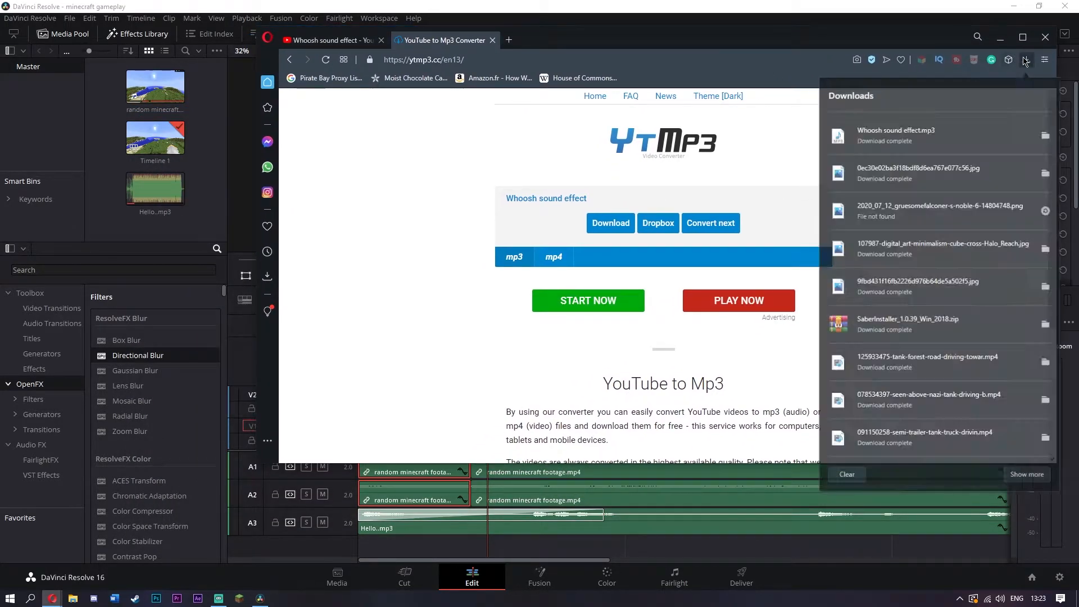
{"action": "left_click_drag", "start_coordinate": [910, 128], "coordinate": [645, 430]}
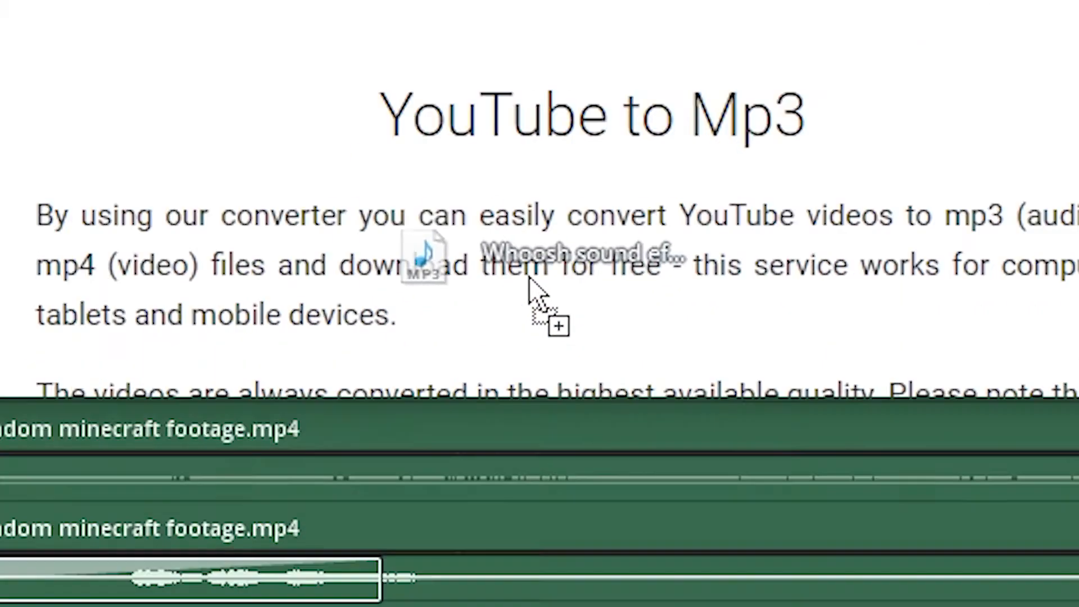
{"action": "left_click_drag", "start_coordinate": [530, 277], "coordinate": [546, 259]}
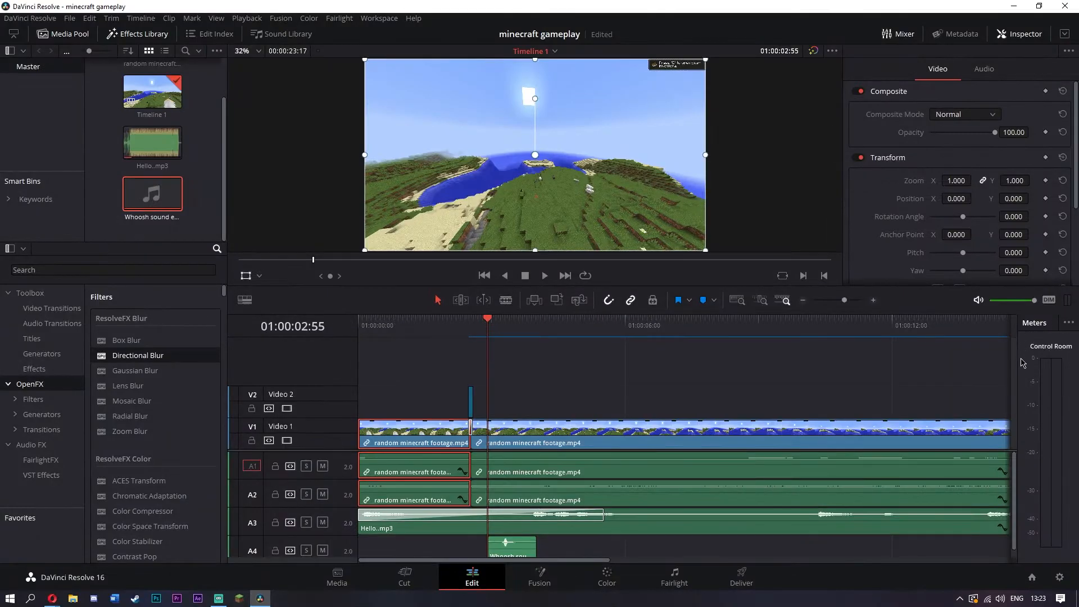
Step: Move the whoosh clip on A4 earlier so it sits under the Push transition, and return the playhead to just before the cut
{"action": "left_click_drag", "start_coordinate": [1011, 460], "coordinate": [1011, 481]}
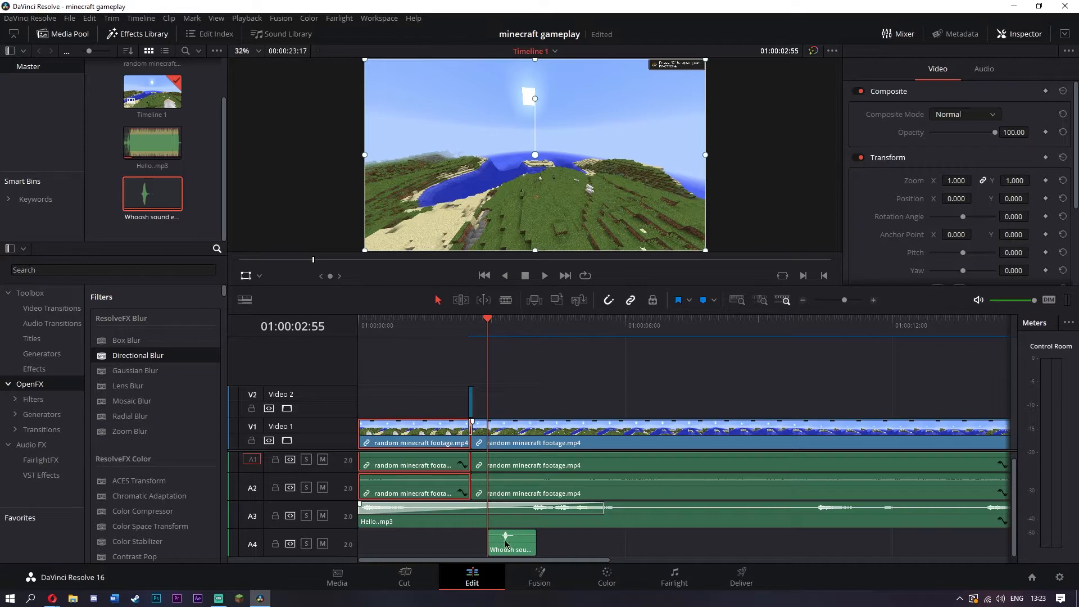
{"action": "left_click_drag", "start_coordinate": [509, 547], "coordinate": [482, 549]}
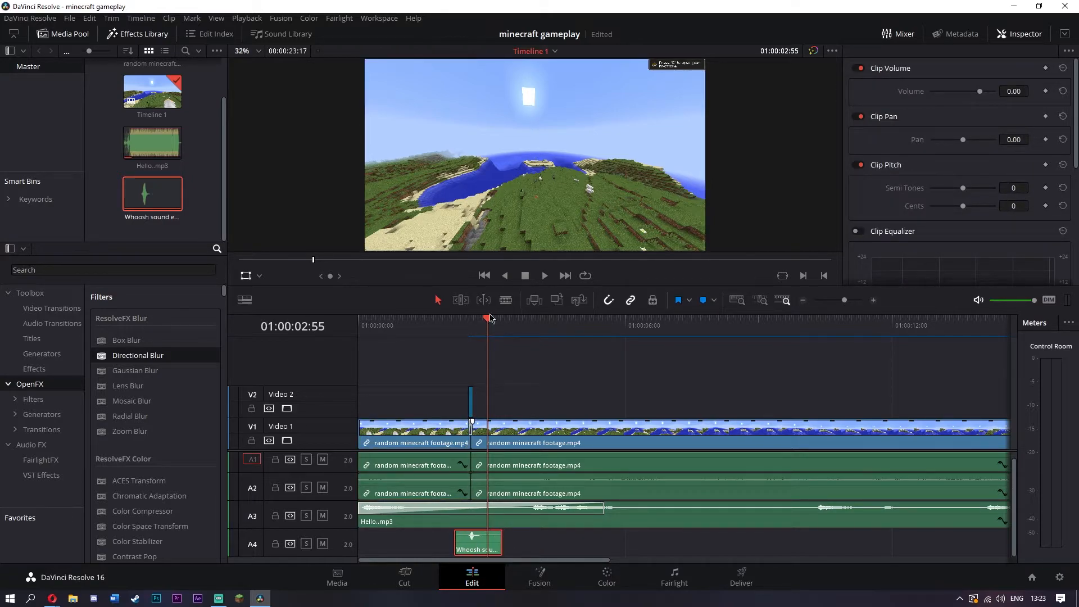
{"action": "left_click_drag", "start_coordinate": [488, 324], "coordinate": [460, 323]}
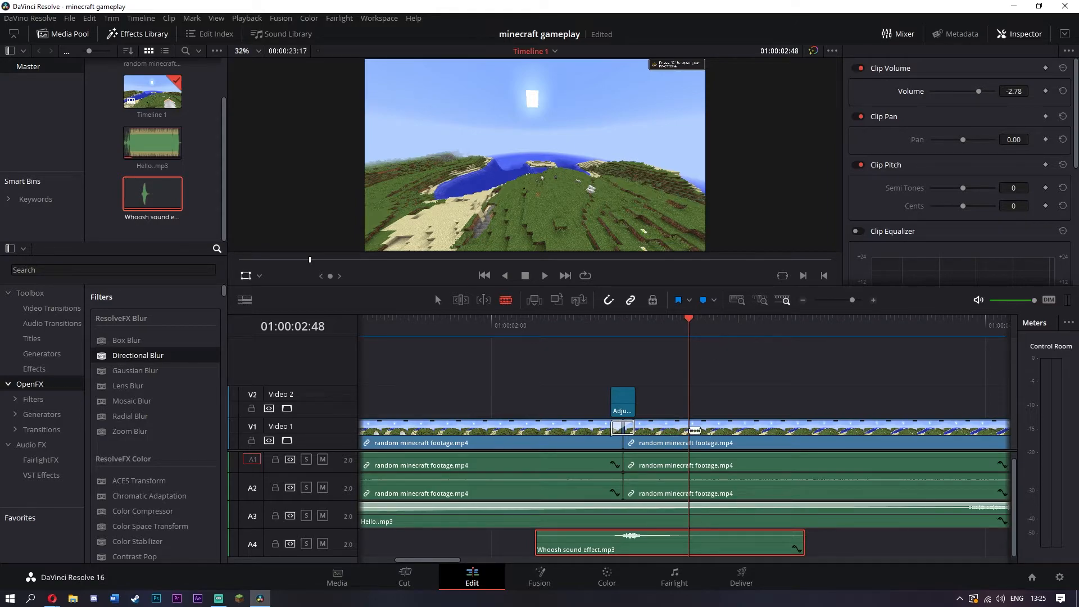
Step: Cut the V1 footage at 01:00:02:48 and again shortly after it to isolate a brief segment, undoing the extra cut in between
{"action": "left_click", "coordinate": [691, 432]}
{"action": "left_click", "coordinate": [736, 427]}
{"action": "left_click", "coordinate": [710, 427]}
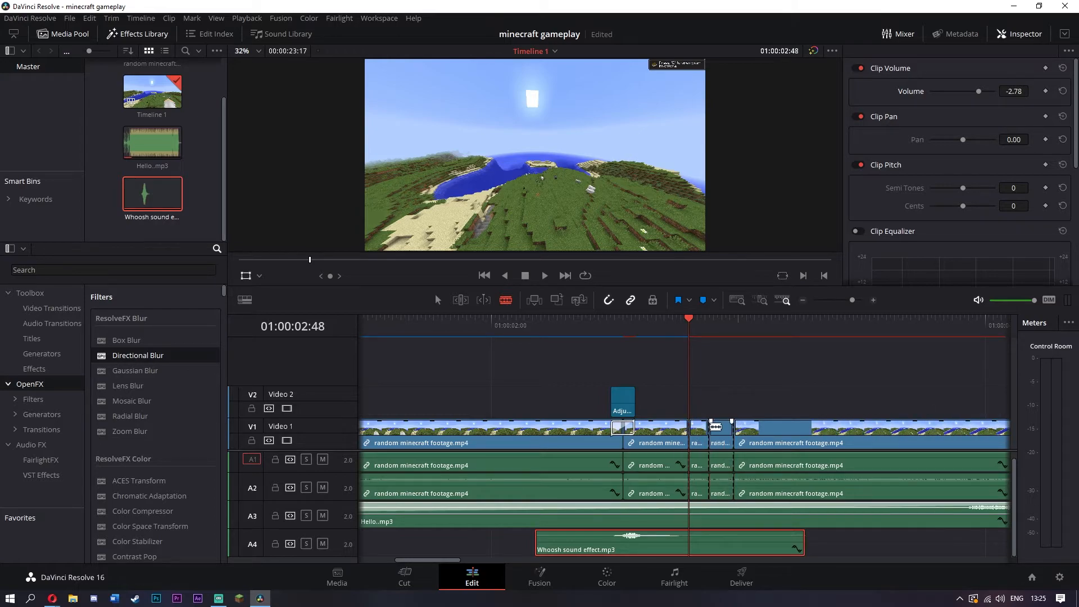
{"action": "key", "text": "ctrl+z"}
{"action": "key", "text": "a"}
Step: Scale the short V1 segment up to a zoom of 14.050 and back down to 0.540, and scrub across it
{"action": "left_click", "coordinate": [714, 448]}
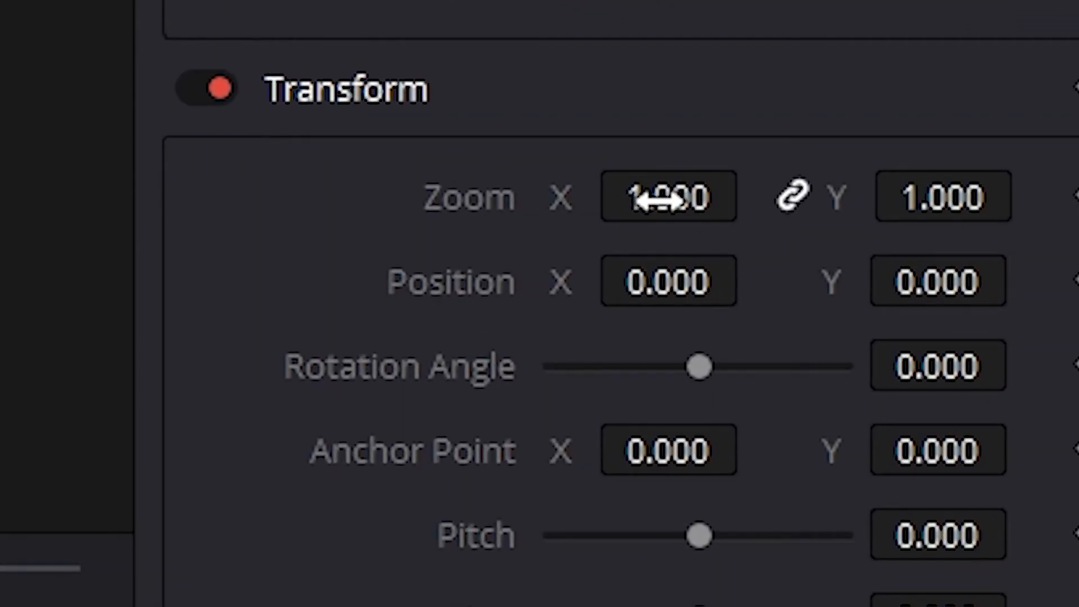
{"action": "left_click_drag", "start_coordinate": [658, 200], "coordinate": [843, 199]}
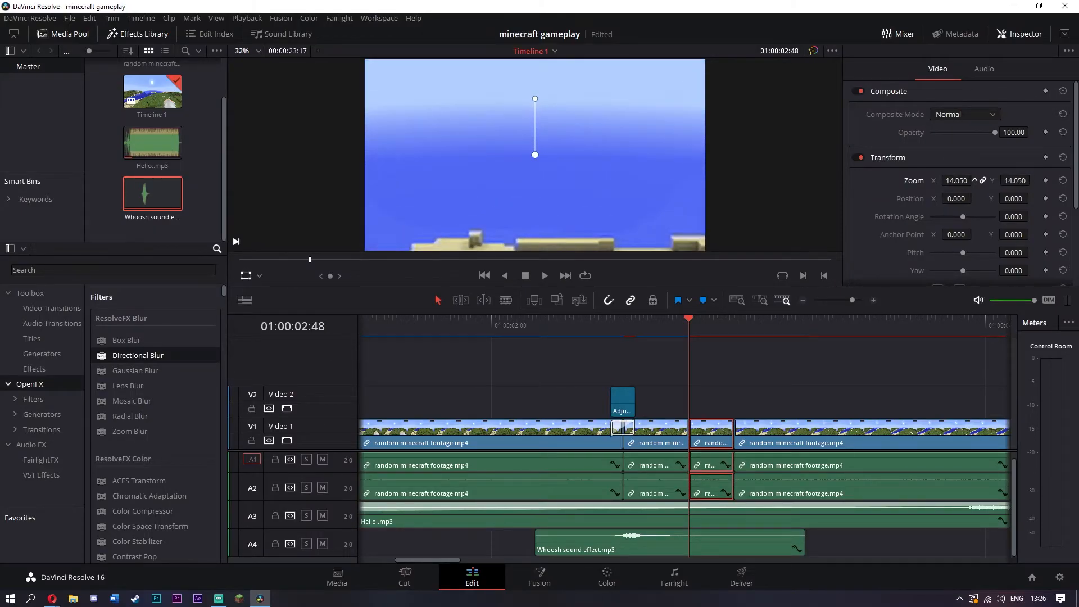
{"action": "left_click_drag", "start_coordinate": [956, 180], "coordinate": [863, 180]}
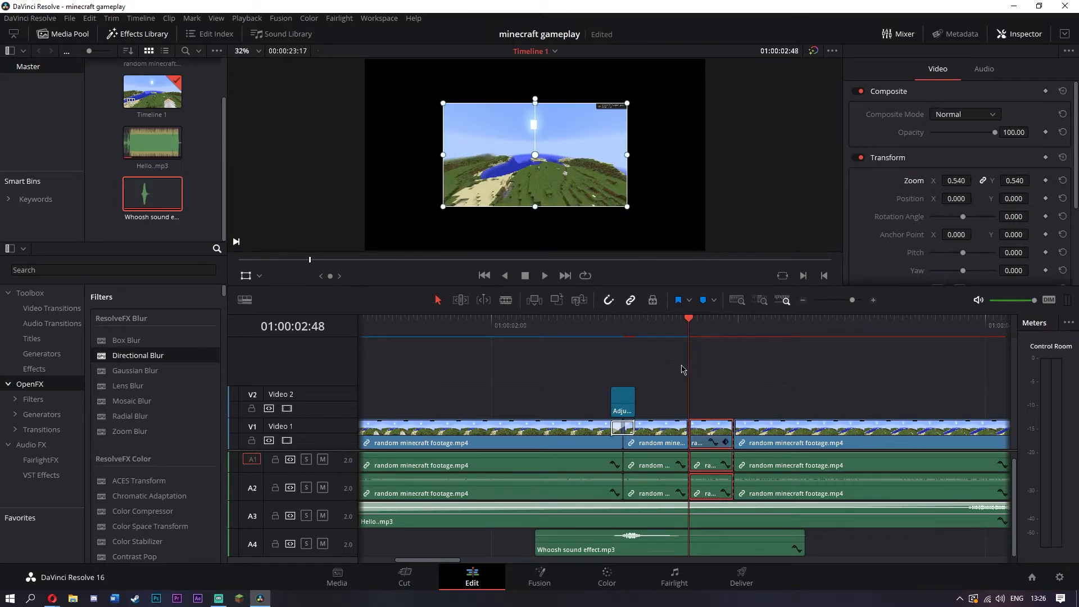
{"action": "left_click_drag", "start_coordinate": [696, 320], "coordinate": [666, 321]}
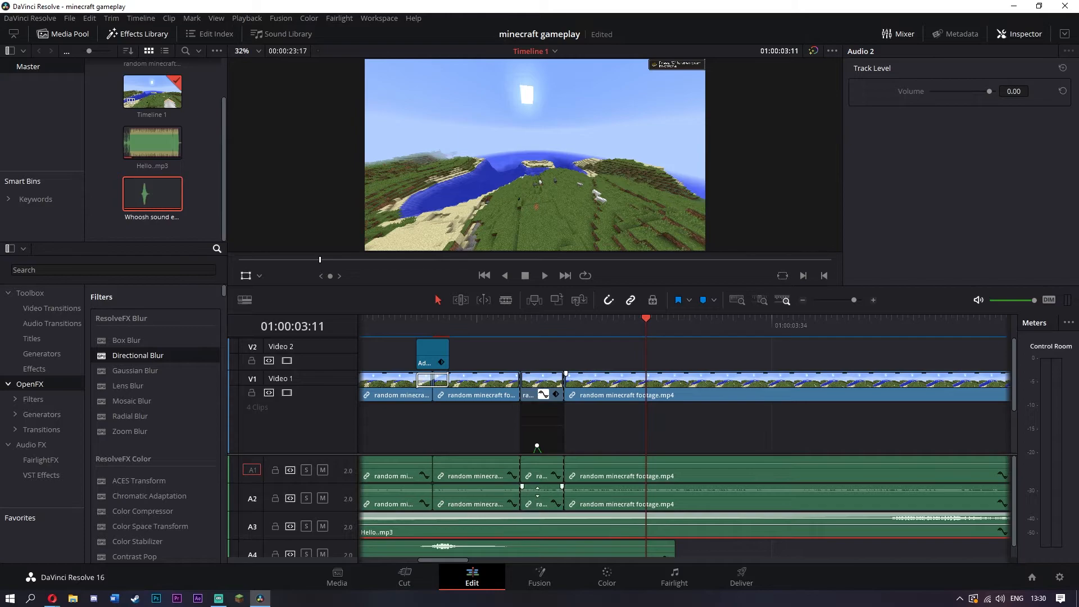
Step: Split the Hello music clip on A3 where the video footage ends and delete the leftover part
{"action": "scroll", "coordinate": [517, 494], "scroll_direction": "down", "scroll_amount": 3}
{"action": "scroll", "coordinate": [517, 494], "scroll_direction": "down", "scroll_amount": 3}
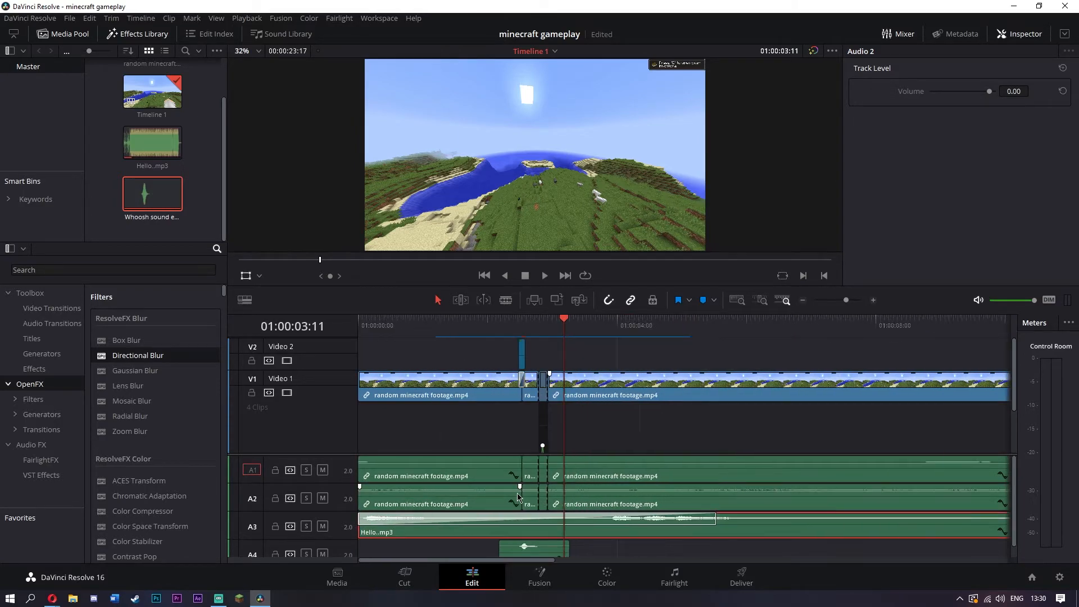
{"action": "key", "text": "b"}
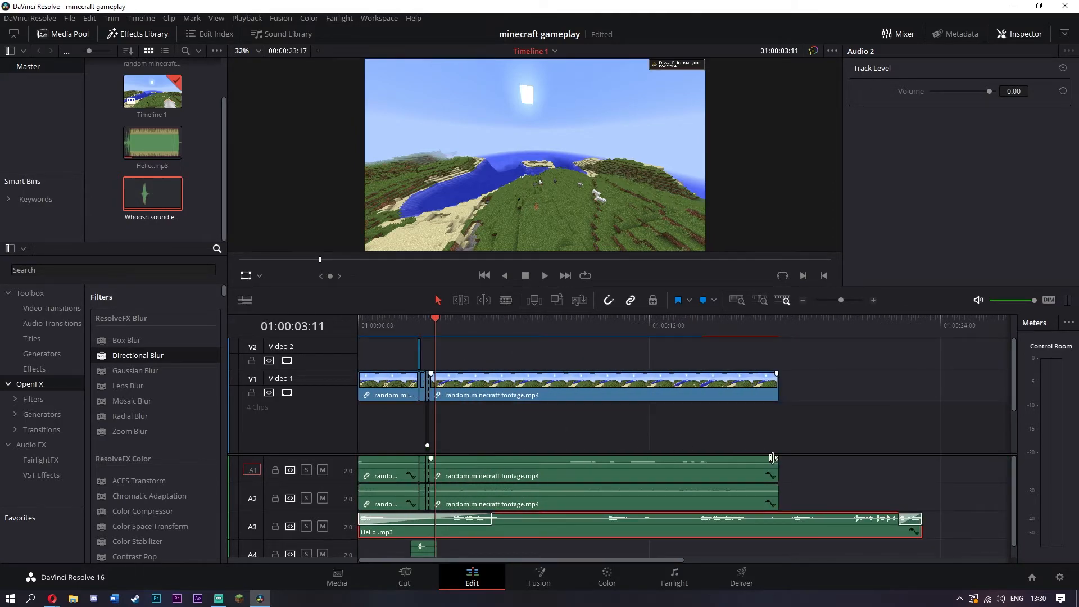
{"action": "left_click", "coordinate": [780, 529]}
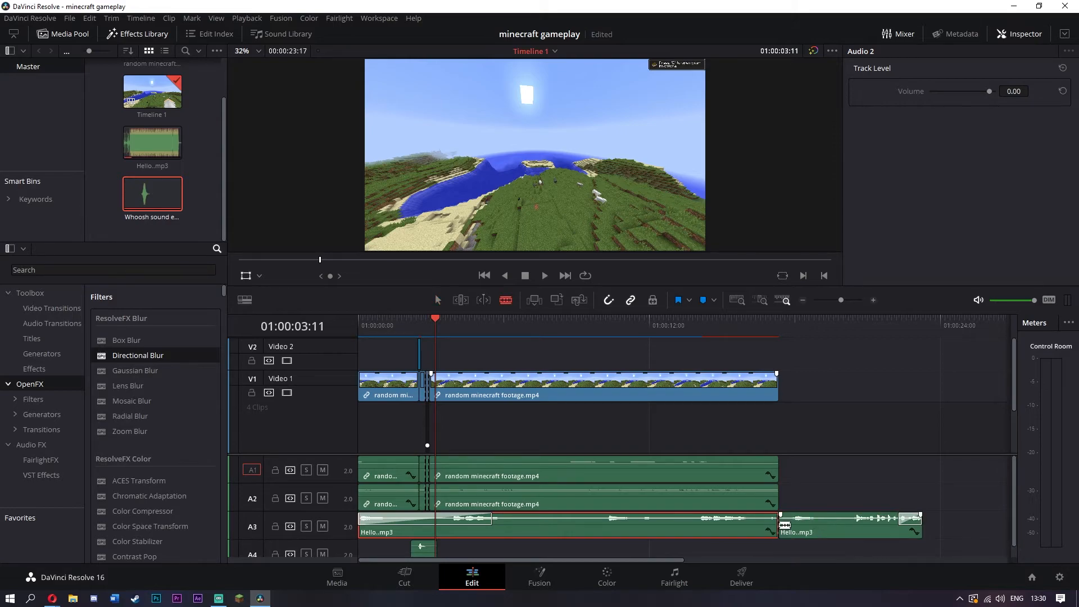
{"action": "key", "text": "a"}
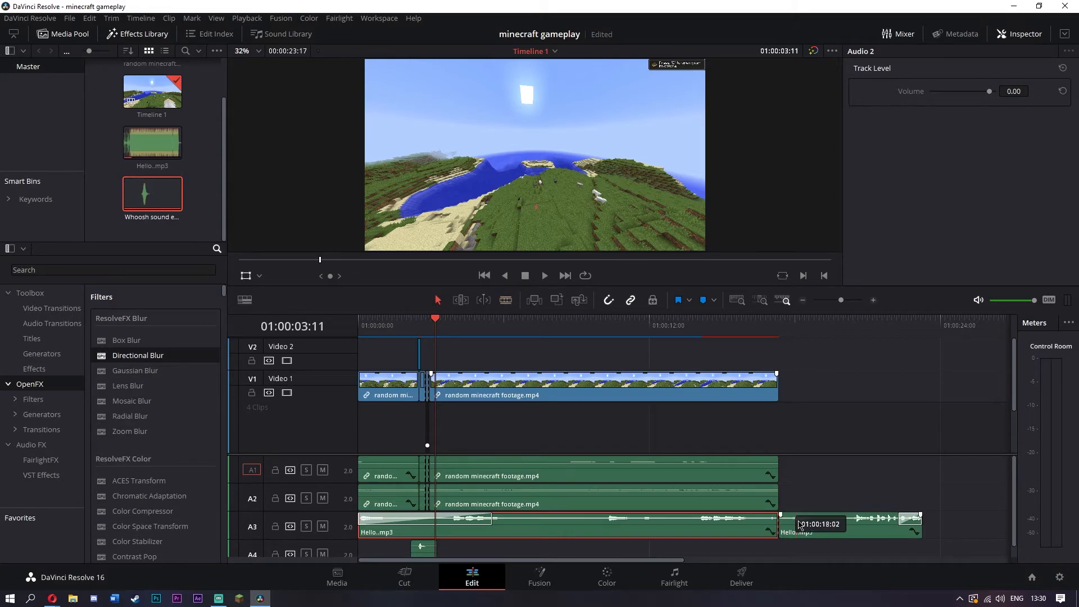
{"action": "left_click", "coordinate": [805, 529]}
{"action": "key", "text": "Delete"}
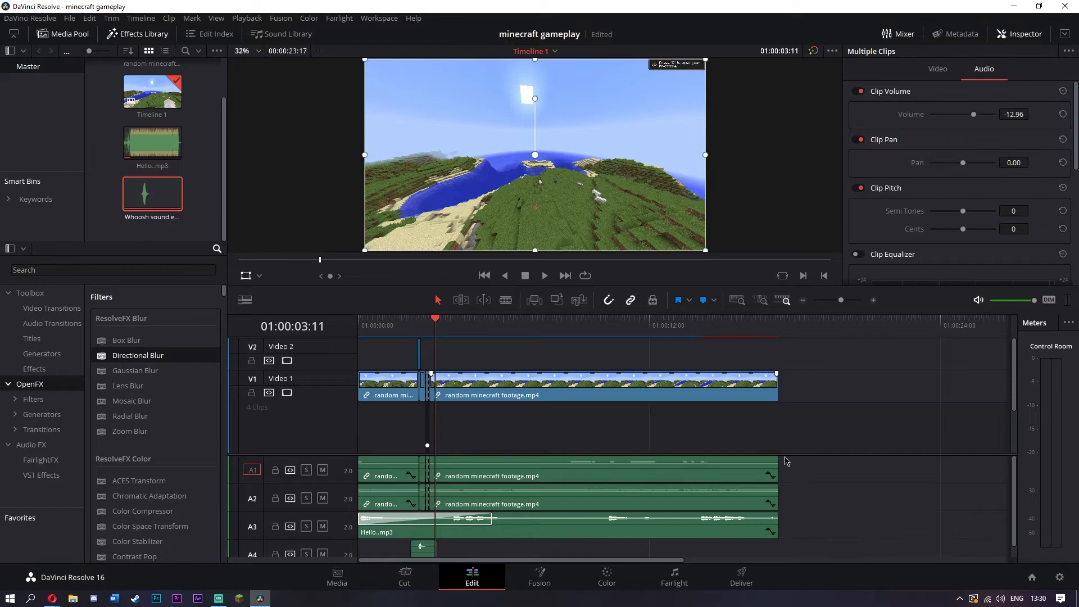
Step: Scrub back through the timeline to 01:00:02:10, select all clips, and switch to the Deliver page
{"action": "left_click_drag", "start_coordinate": [775, 321], "coordinate": [412, 326]}
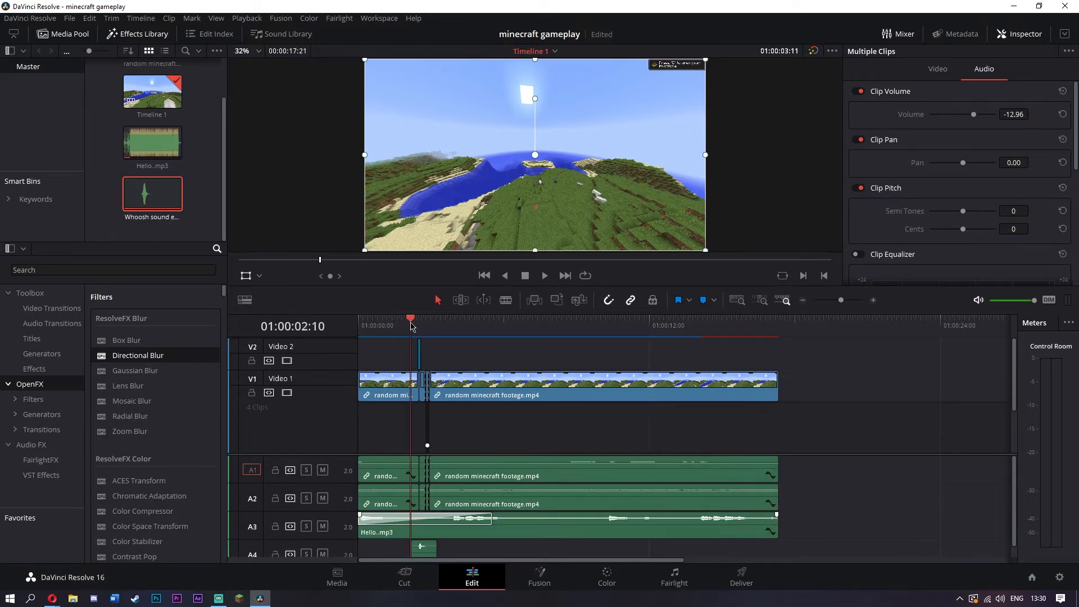
{"action": "key", "text": "ctrl+a"}
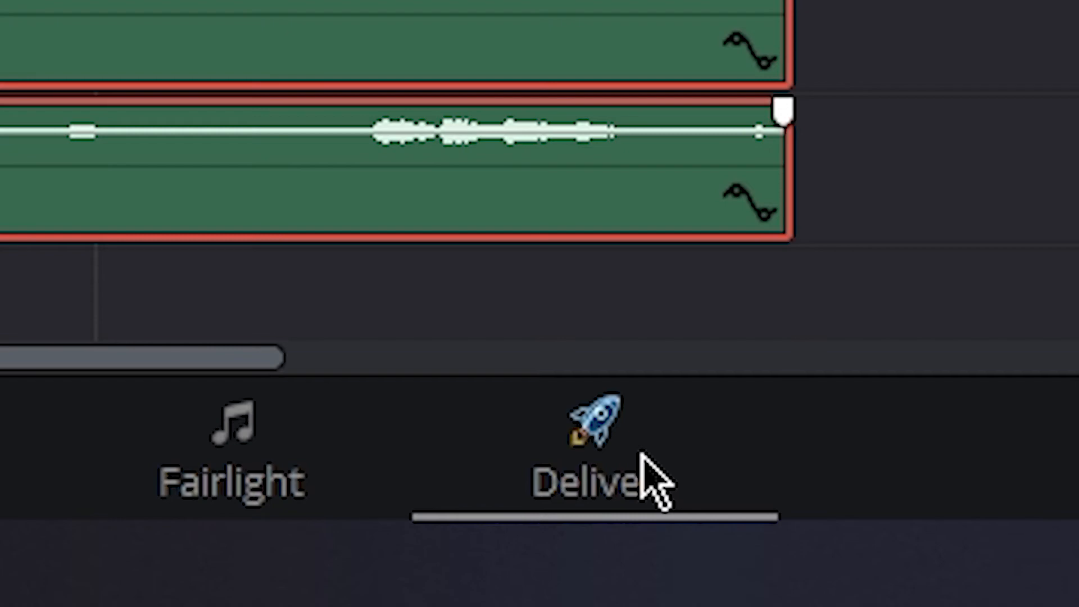
{"action": "left_click", "coordinate": [558, 497]}
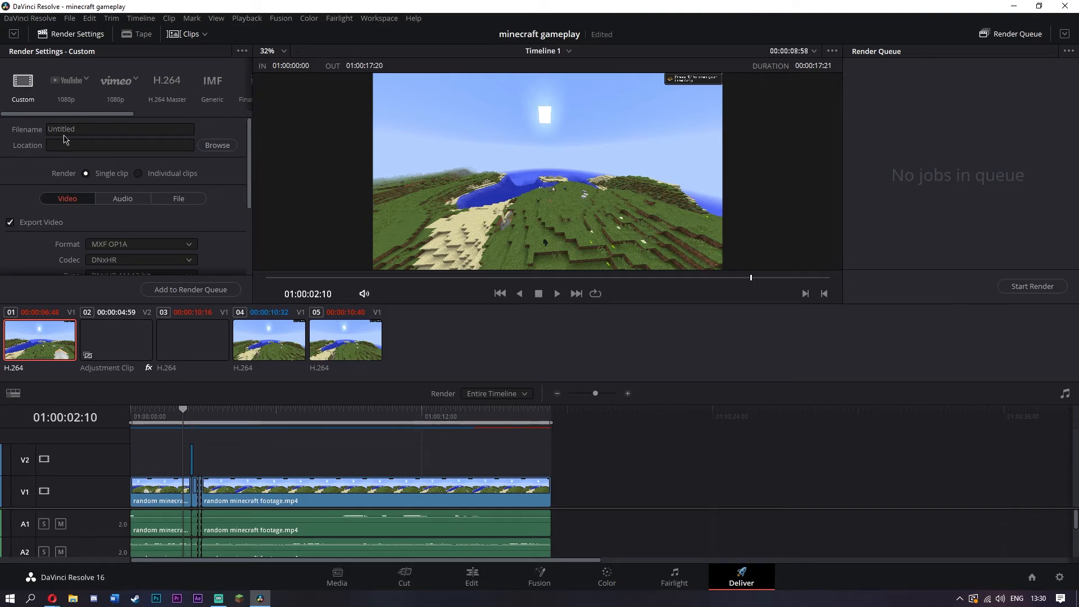
Step: Name the render file "my amazing video" and apply the YouTube 1080p preset with the MP4 format
{"action": "left_click", "coordinate": [78, 129]}
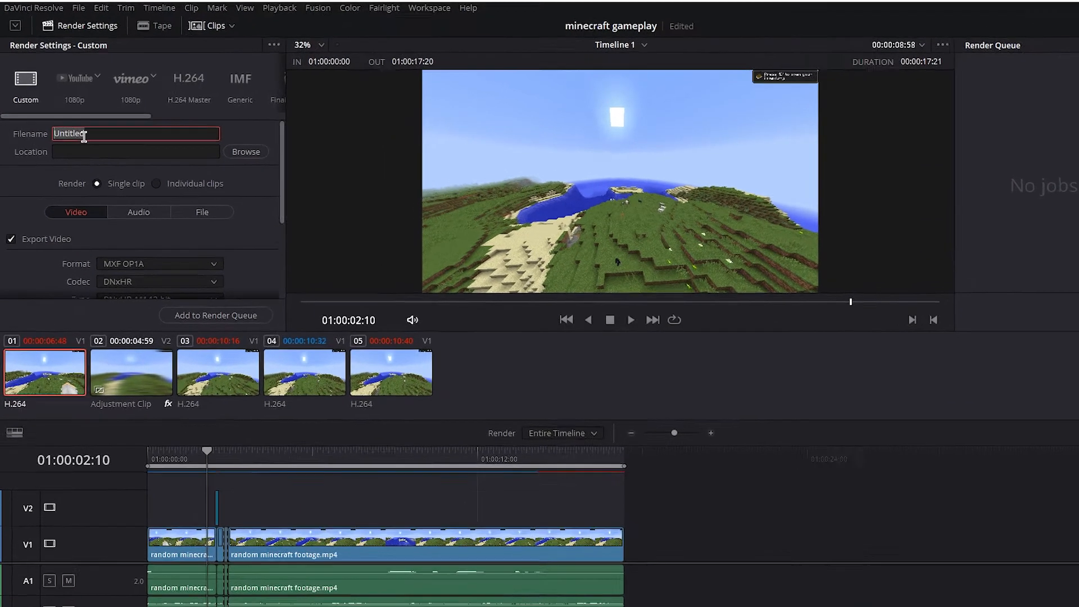
{"action": "type", "text": "my amazing video"}
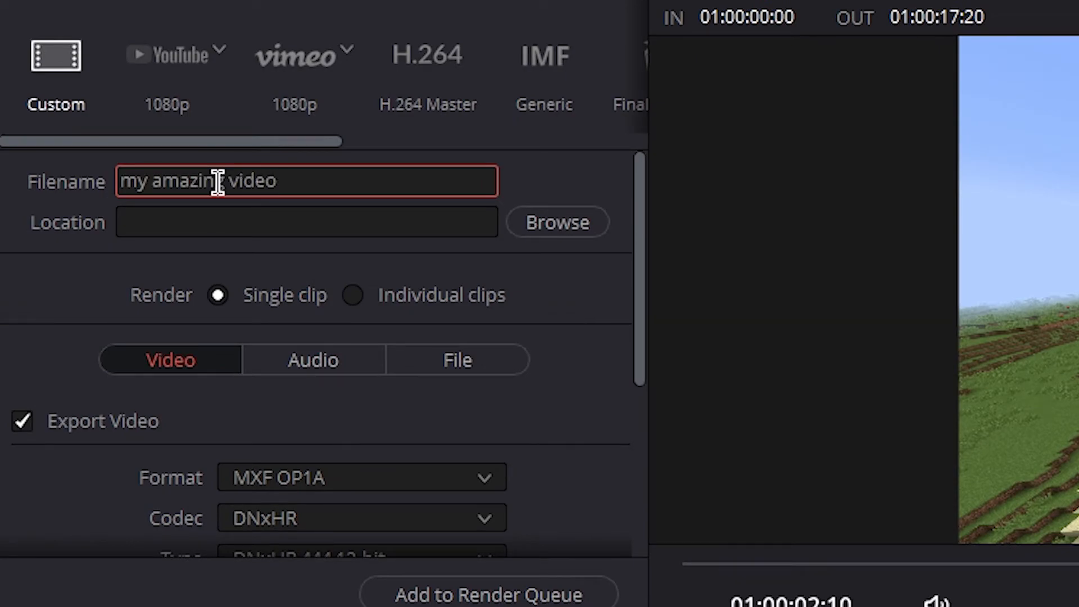
{"action": "left_click", "coordinate": [210, 70]}
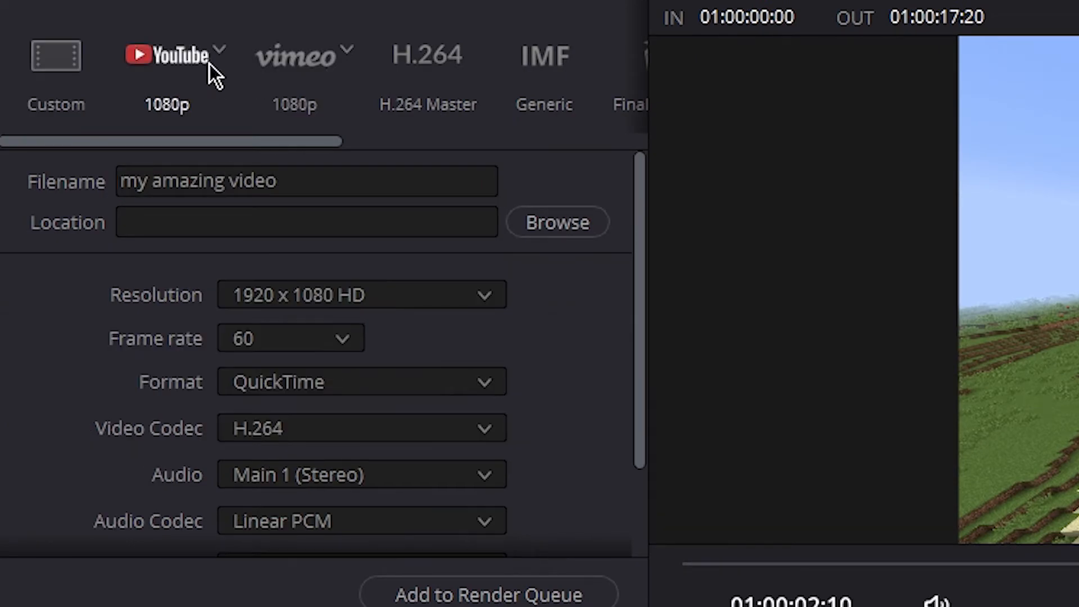
{"action": "left_click", "coordinate": [304, 383]}
{"action": "left_click", "coordinate": [283, 419]}
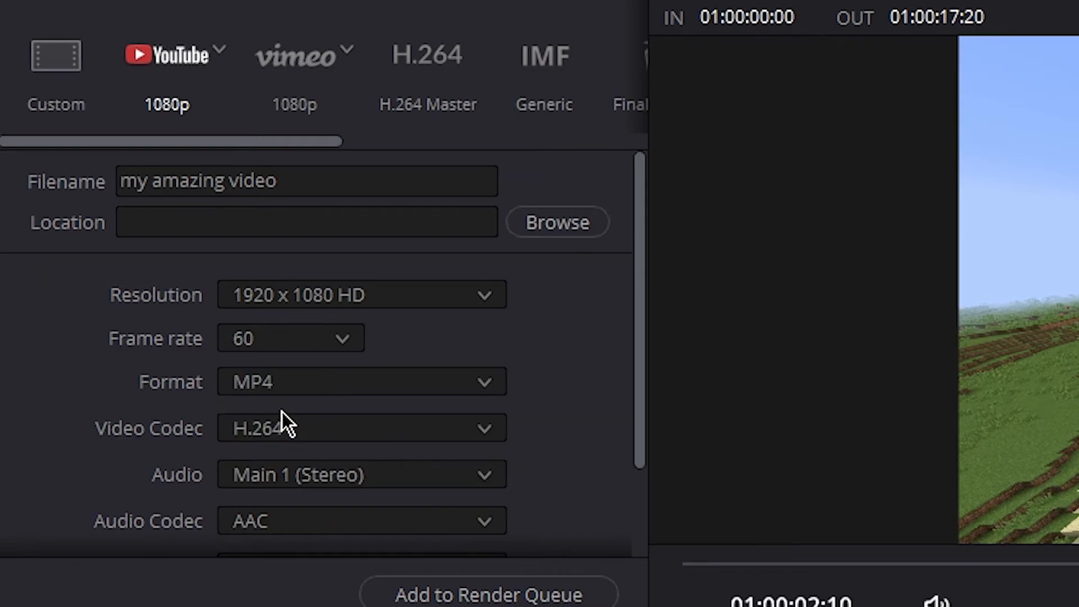
Step: Set the render to the AAC audio codec and 1920 x 1080 HD resolution, with data burn-in set to None
{"action": "scroll", "coordinate": [284, 411], "scroll_direction": "down", "scroll_amount": 3}
{"action": "left_click", "coordinate": [293, 414]}
{"action": "left_click", "coordinate": [282, 415]}
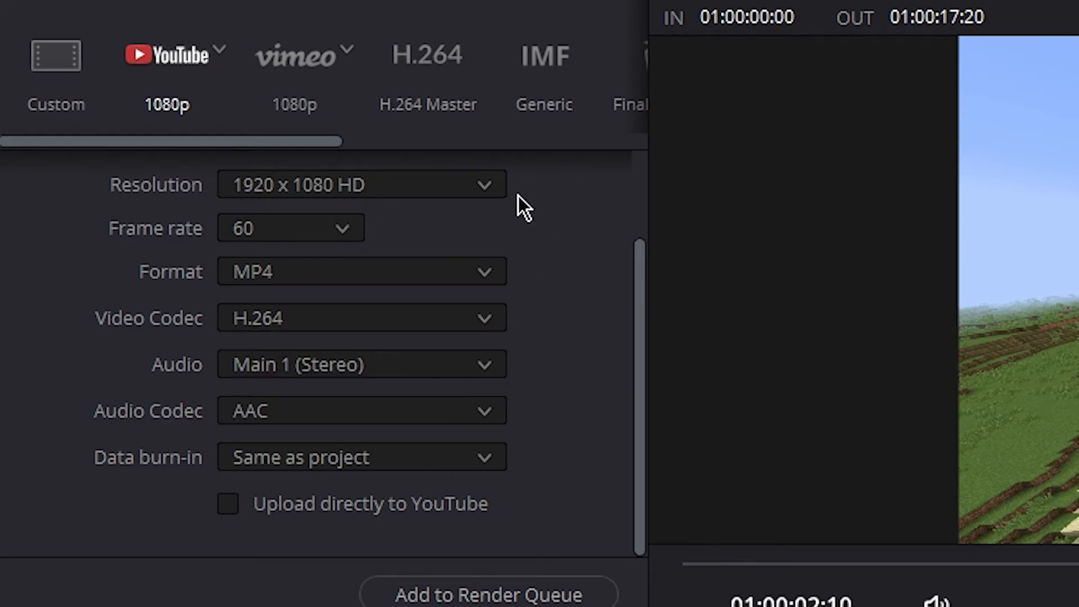
{"action": "left_click", "coordinate": [494, 181]}
{"action": "scroll", "coordinate": [337, 447], "scroll_direction": "down", "scroll_amount": 1}
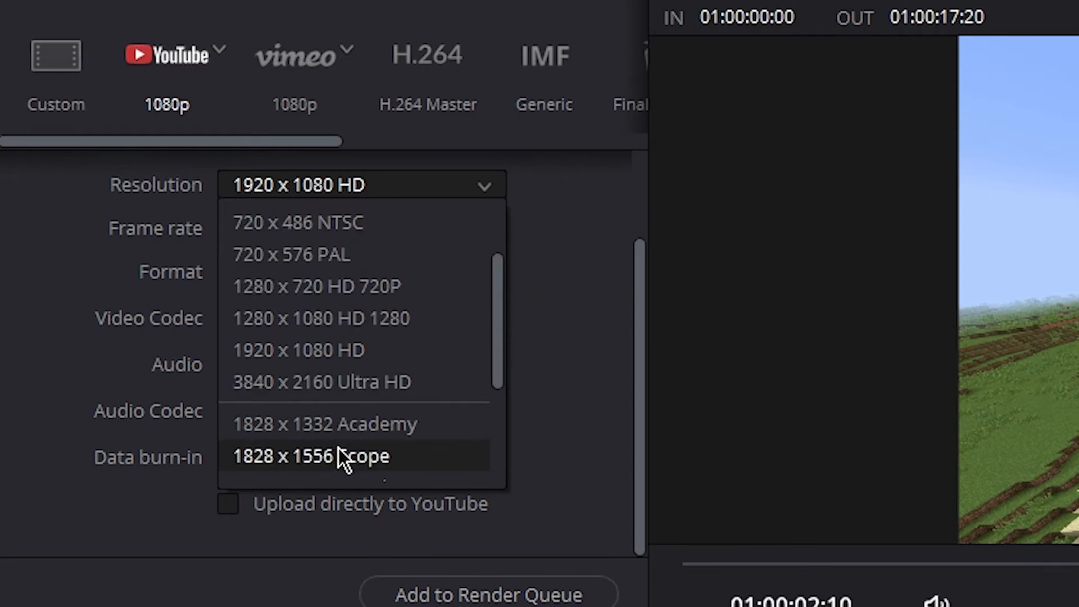
{"action": "left_click", "coordinate": [343, 356]}
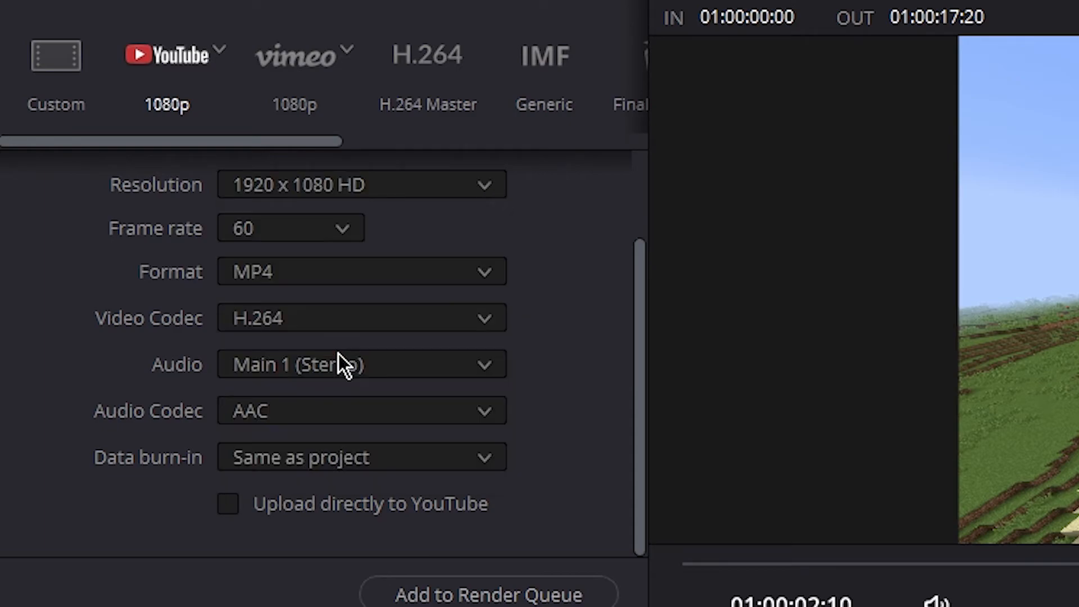
{"action": "left_click", "coordinate": [416, 455]}
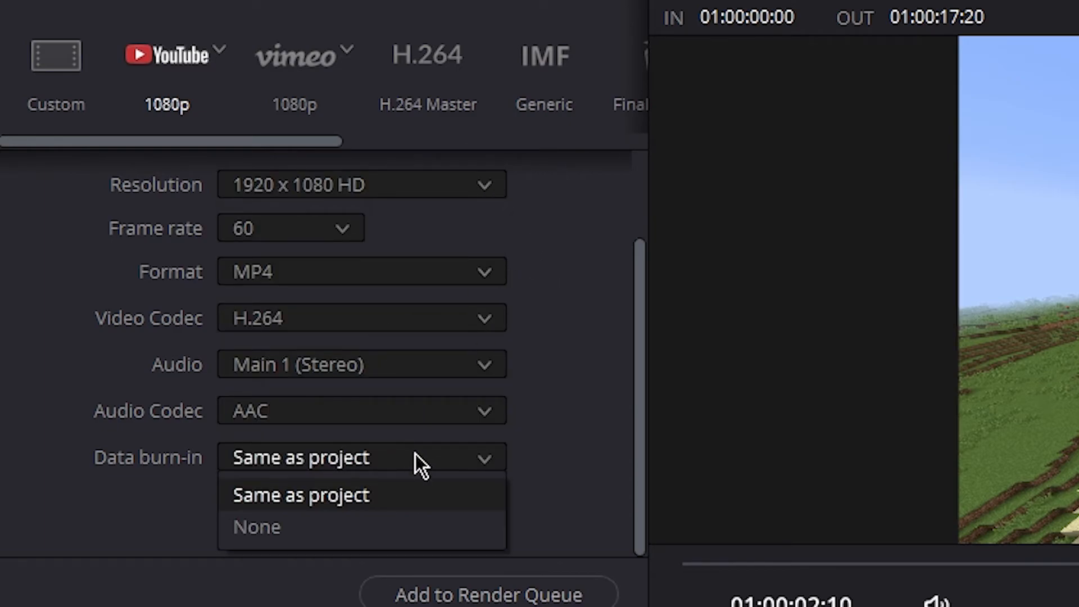
{"action": "left_click", "coordinate": [252, 518]}
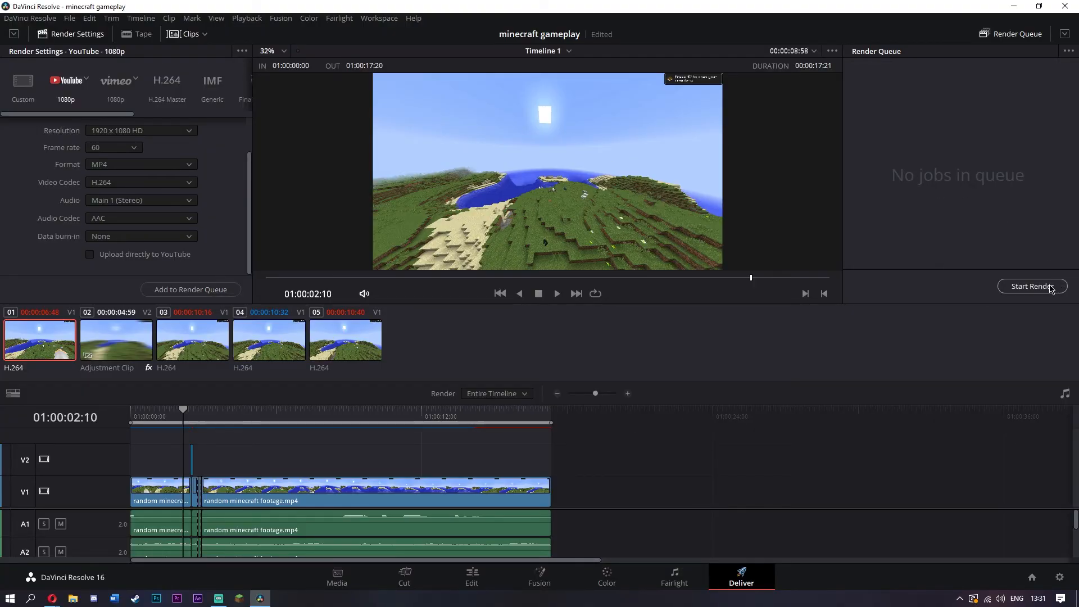
Step: Add the video to the render queue with the Desktop as the save location for my amazing video.mp4
{"action": "left_click", "coordinate": [210, 289]}
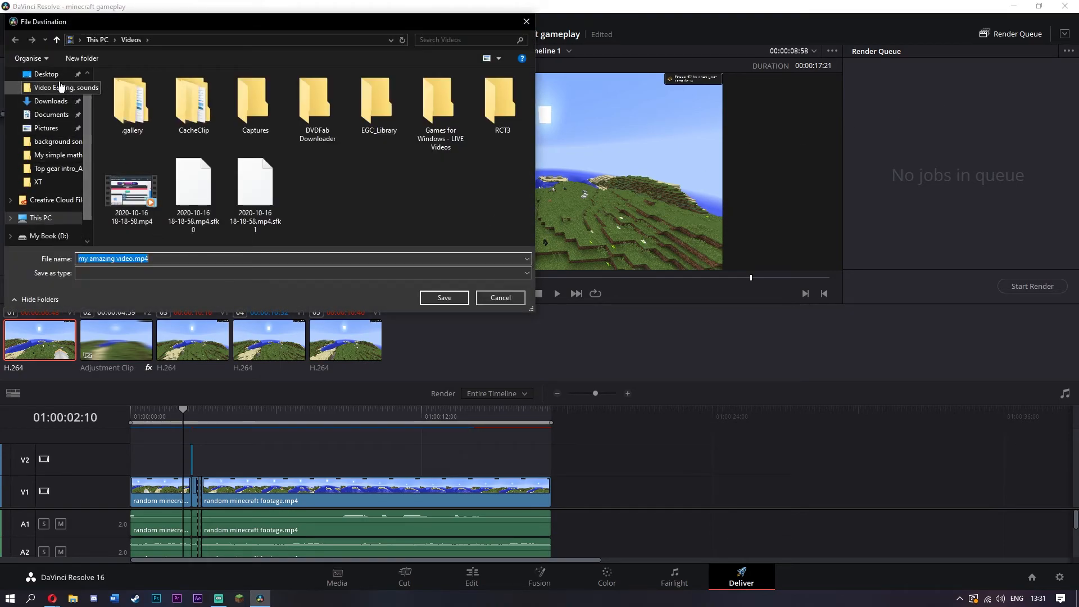
{"action": "left_click", "coordinate": [46, 73]}
{"action": "left_click", "coordinate": [445, 298]}
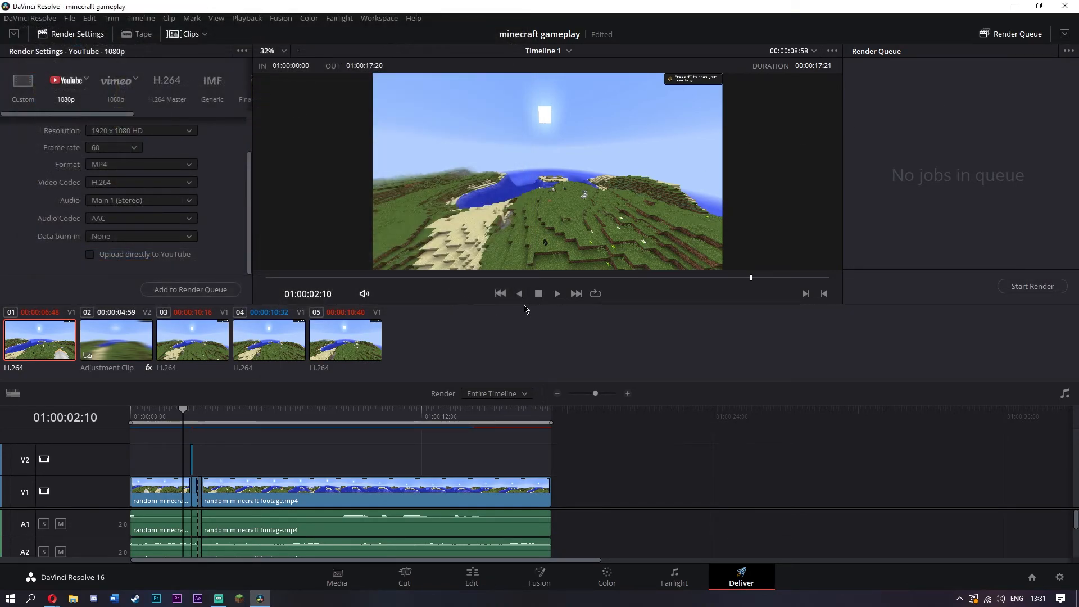